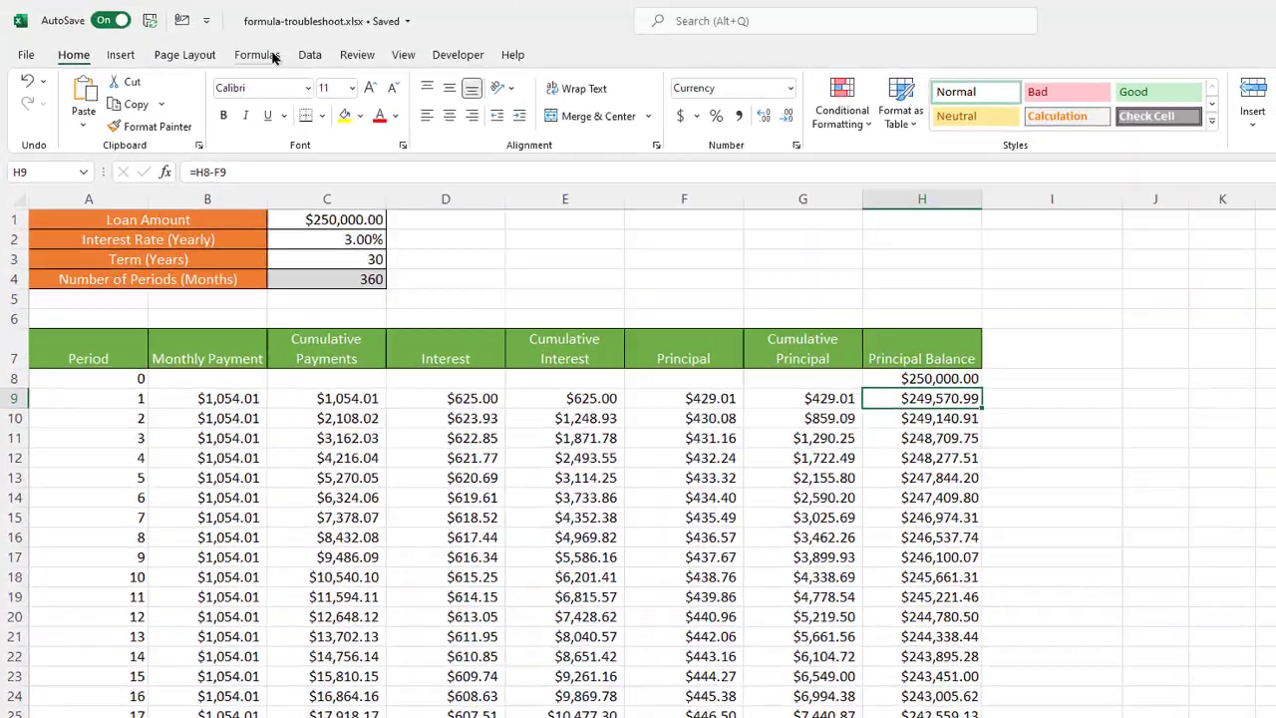
Show the Formulas tab's auditing tools above the $250,000 loan amortization schedule.
click(267, 56)
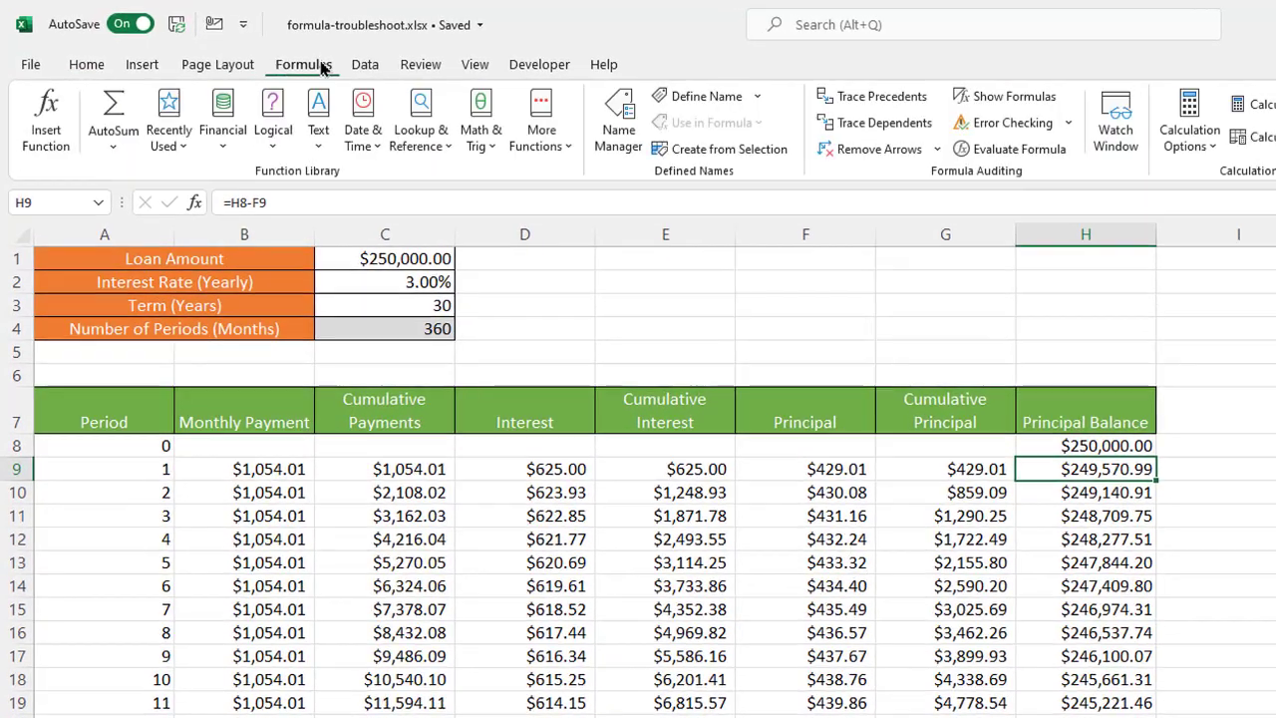
click(956, 96)
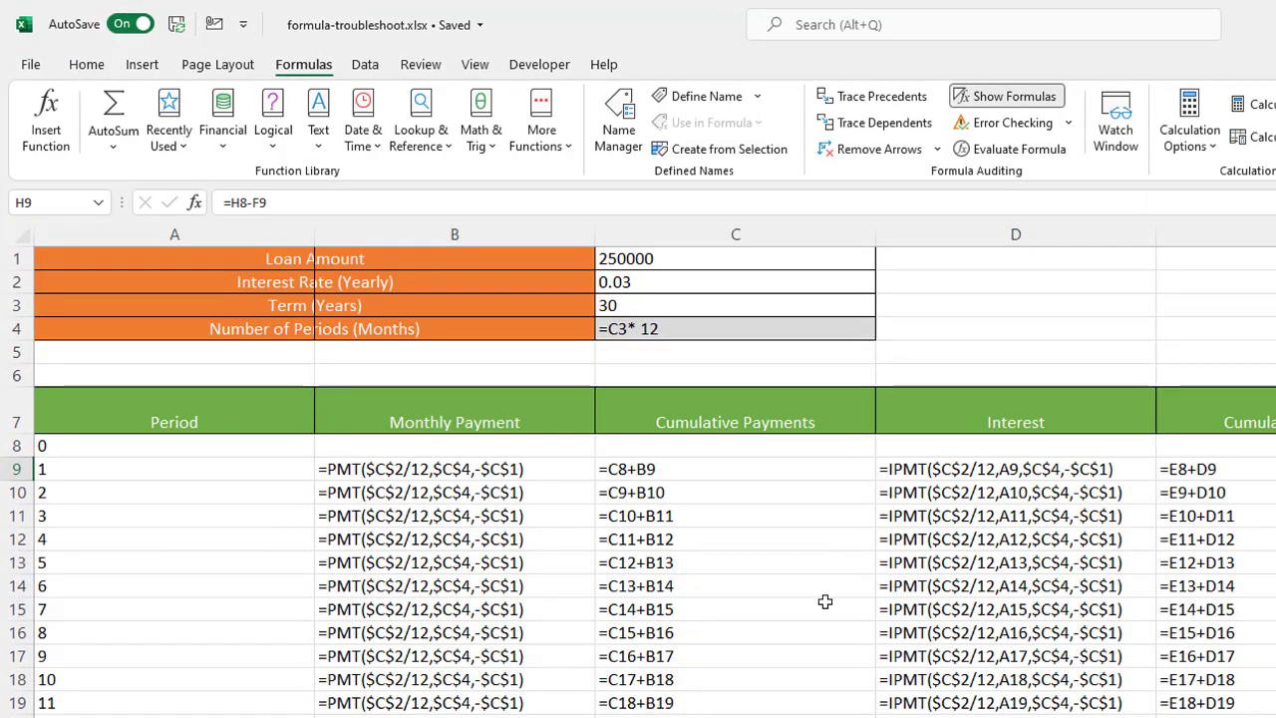
click(990, 100)
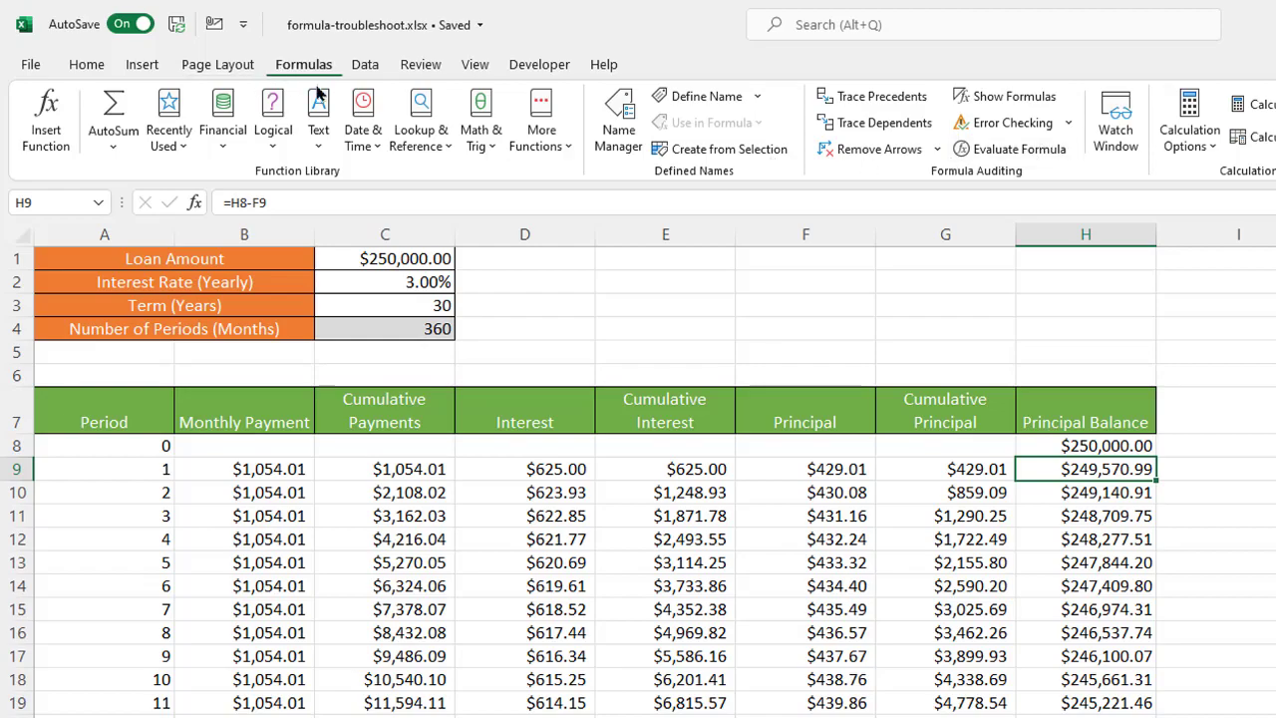
click(972, 148)
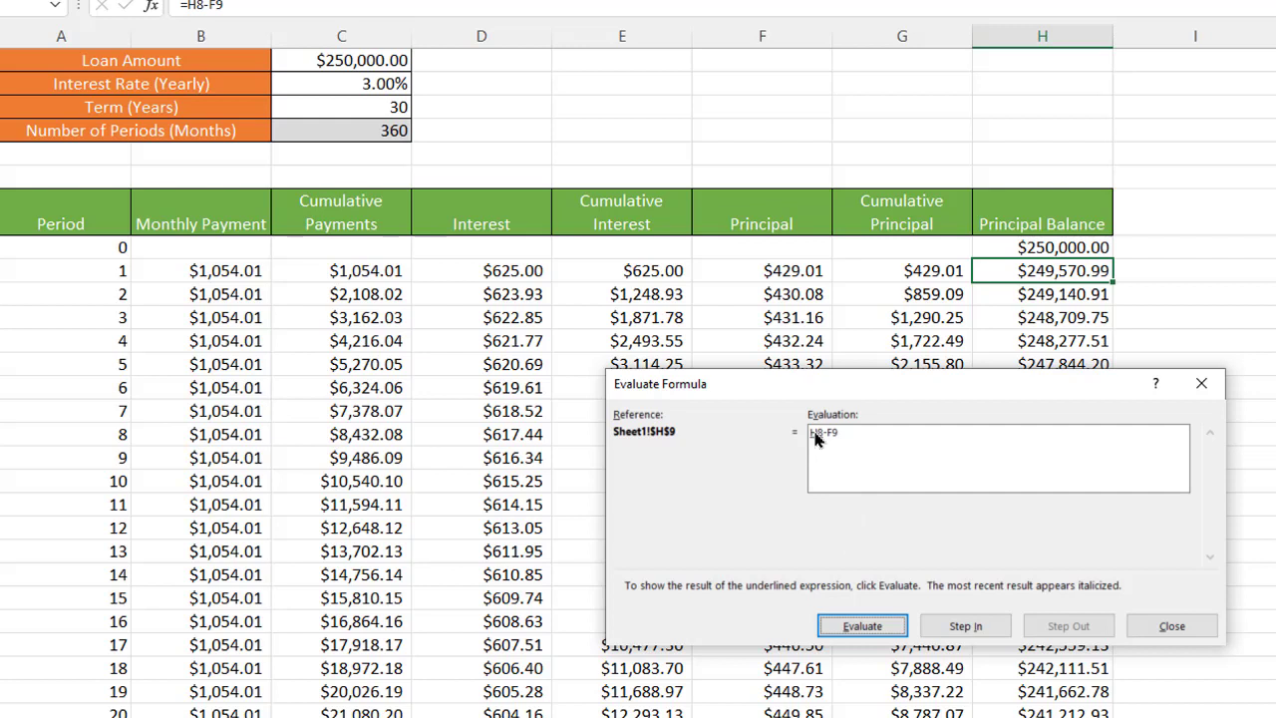
Step into H8 and its C1 source, then step back out to the H9 formula.
click(965, 626)
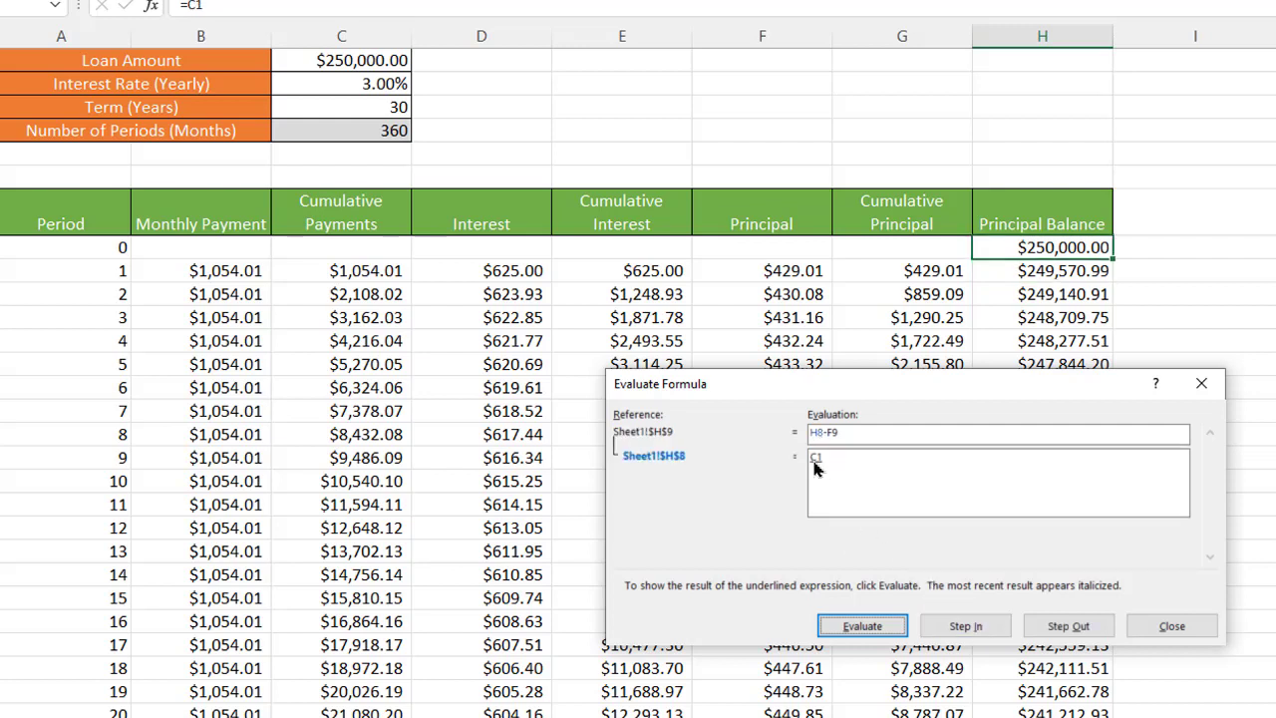
click(965, 626)
click(1067, 626)
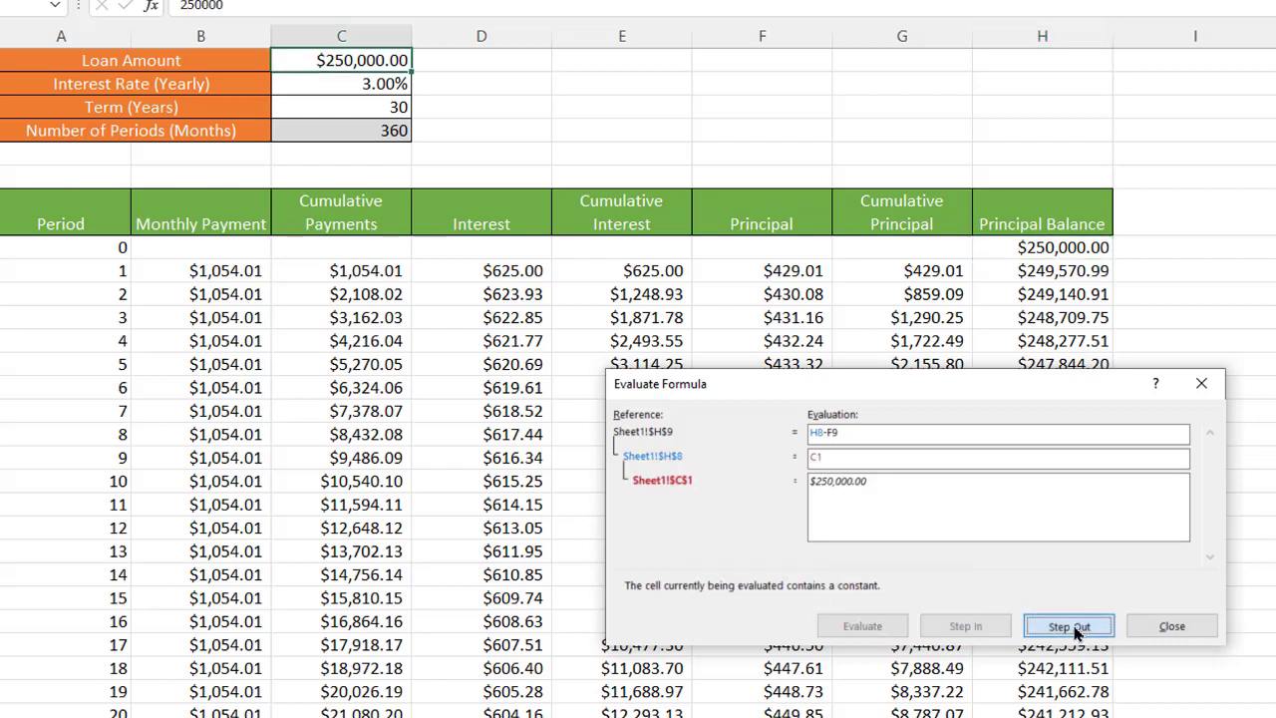
click(1067, 626)
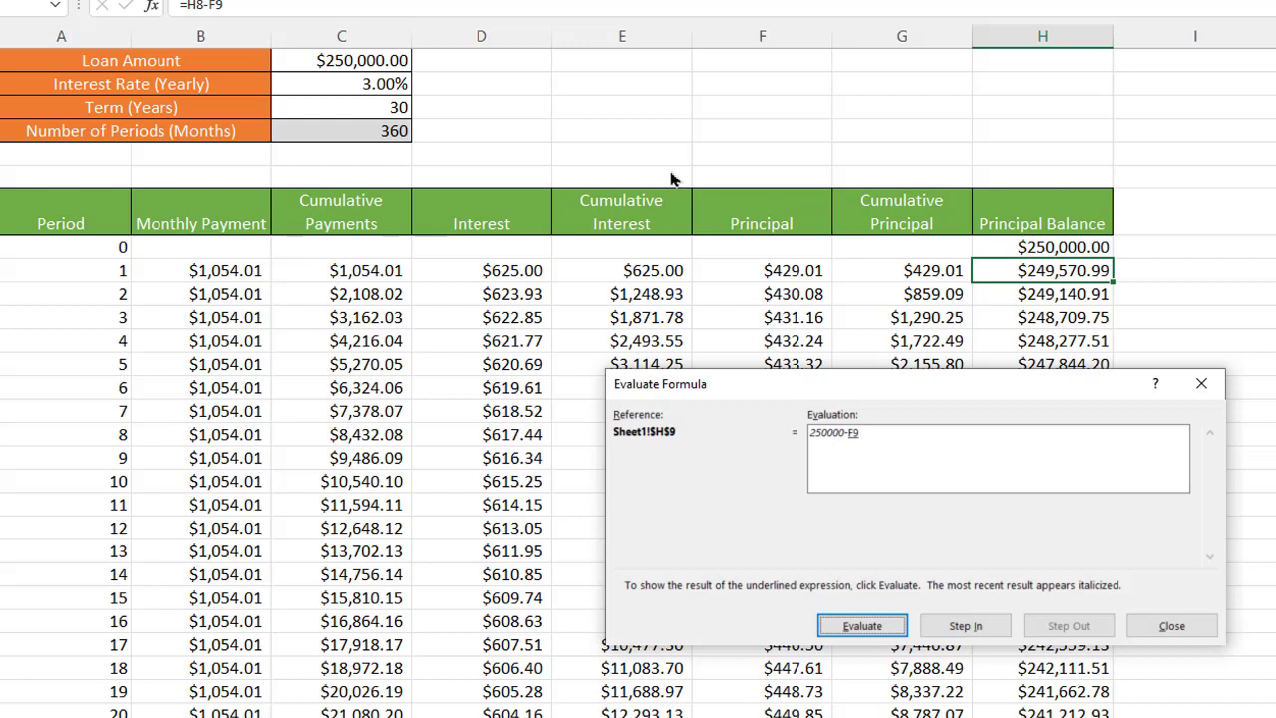
Evaluate F9's PPMT with rate 0.03/12, period 1, term 360 and -250000, giving $429.01.
click(965, 626)
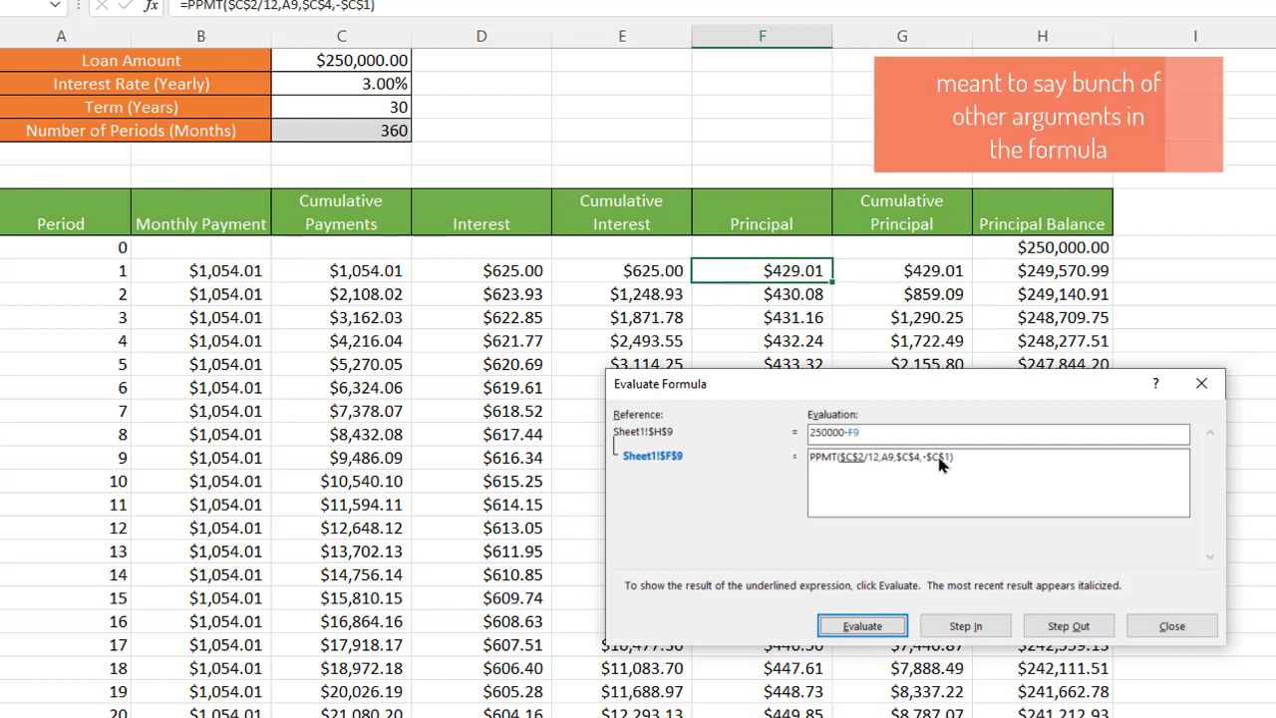
click(962, 630)
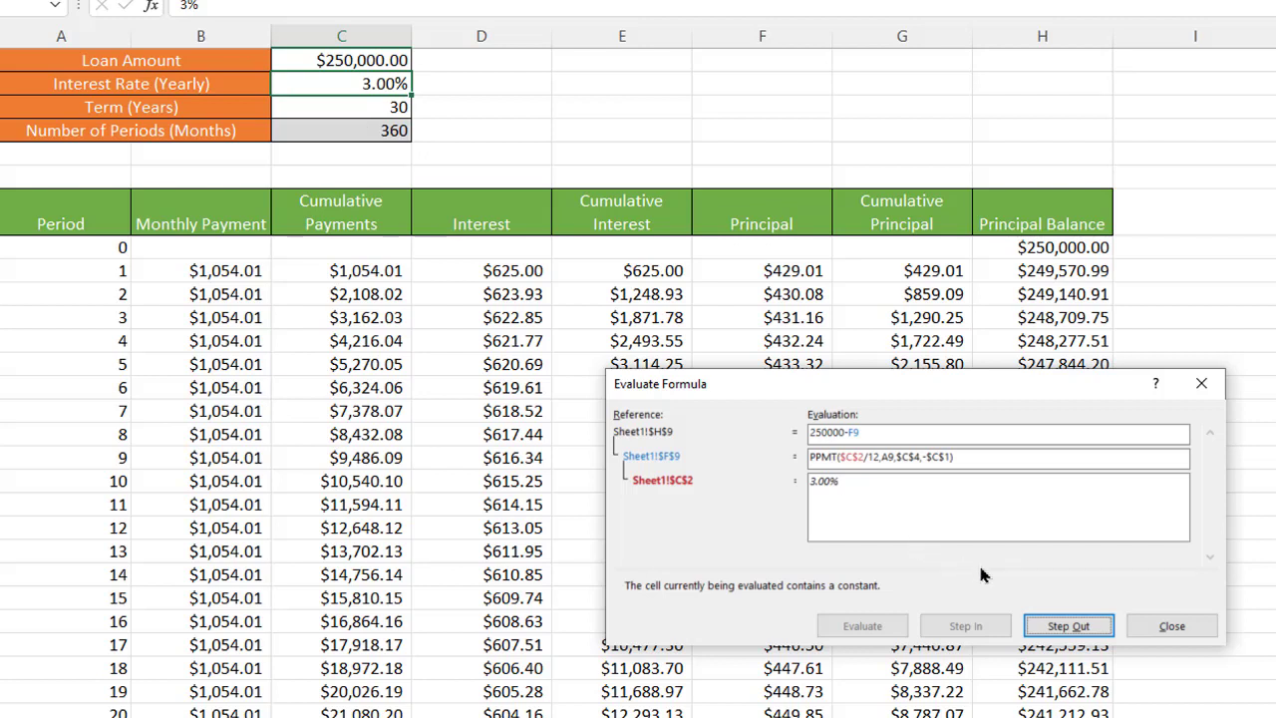
click(1066, 624)
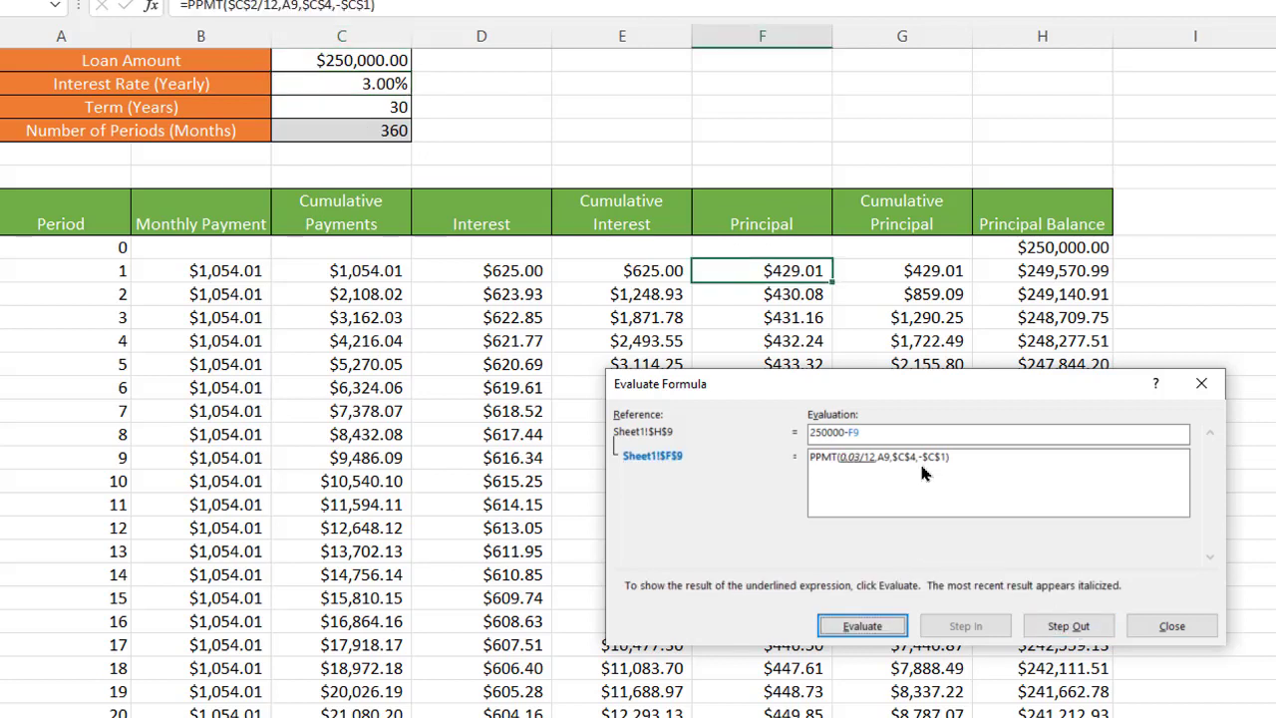
click(863, 626)
click(863, 630)
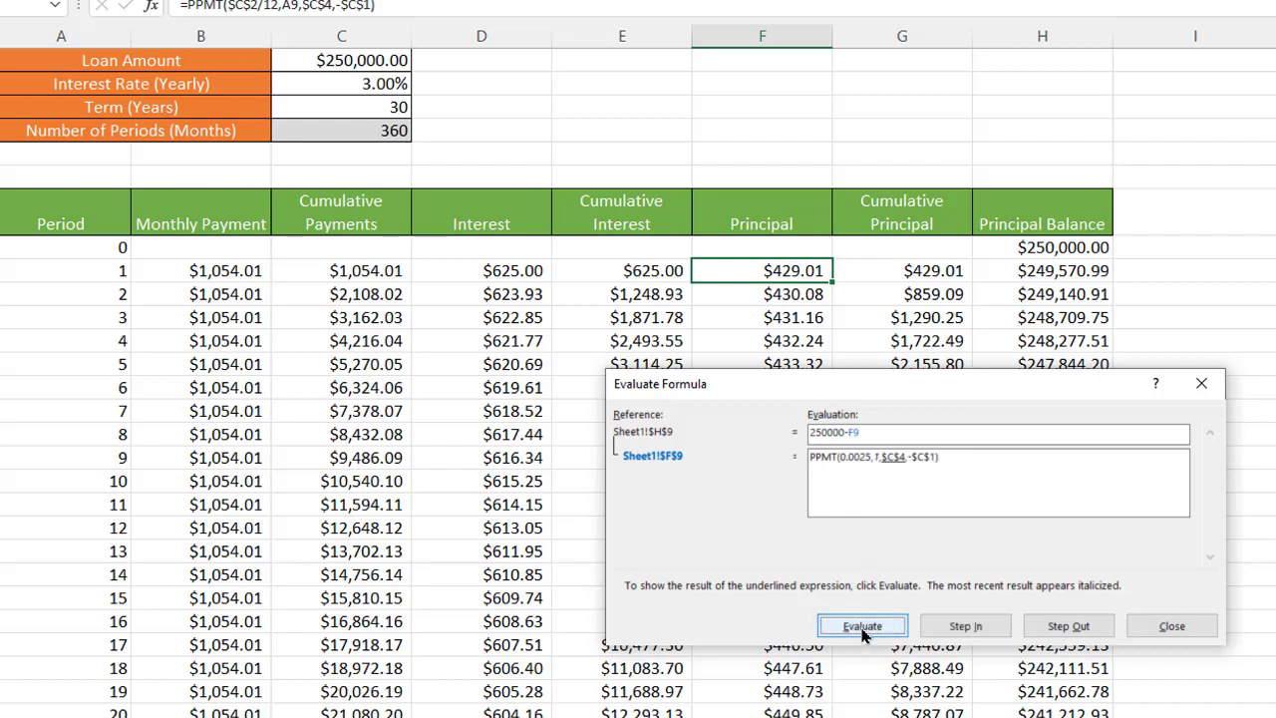
click(863, 630)
click(863, 630)
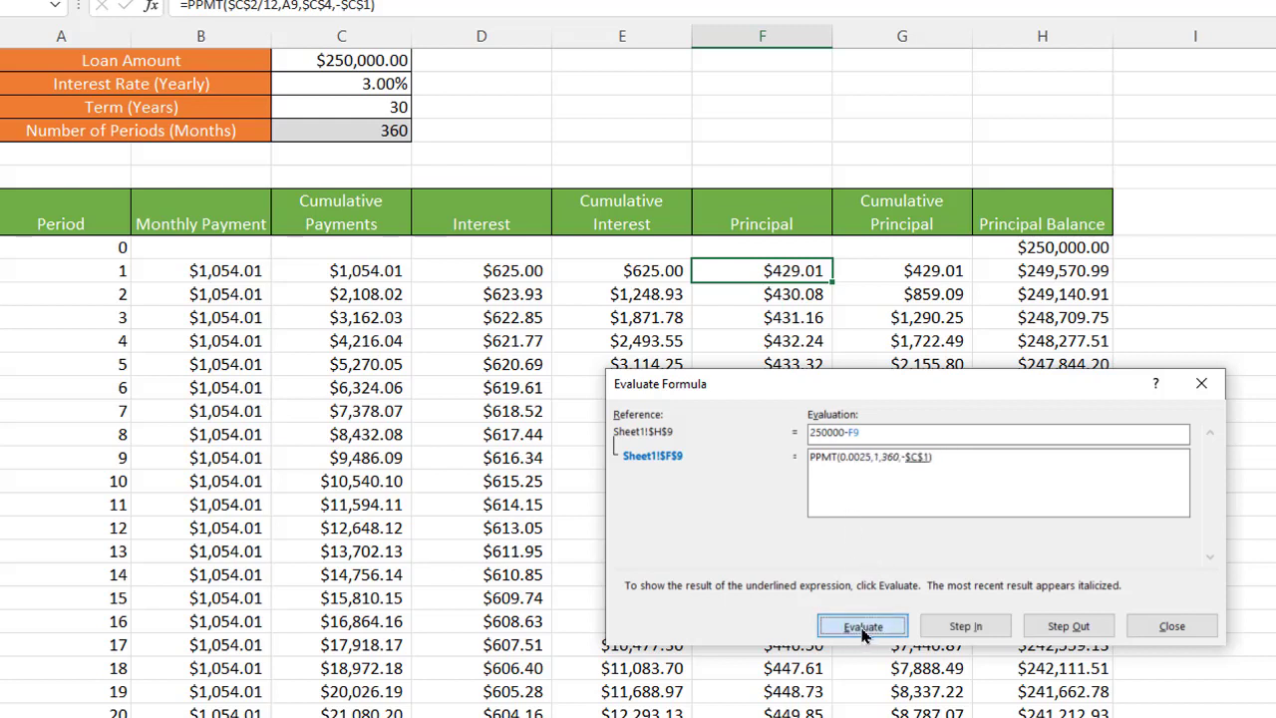
click(863, 626)
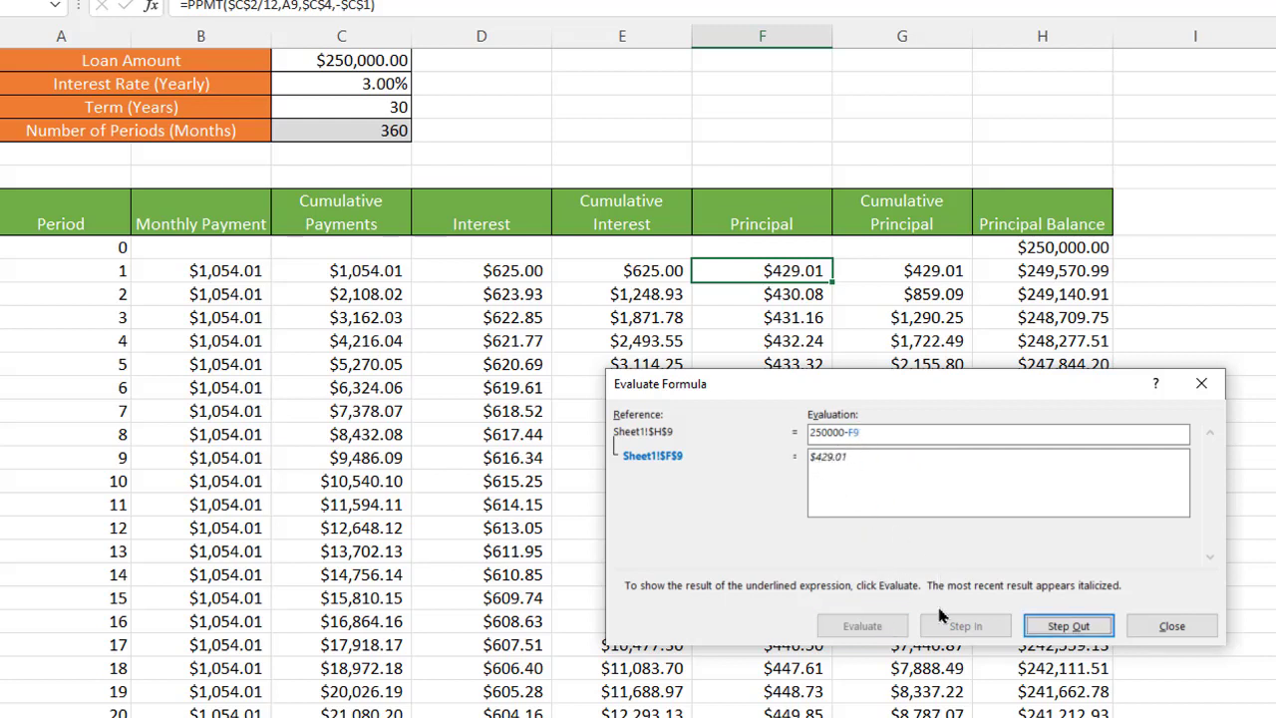
Finish evaluating H9 at $249,570.99 and close the Evaluate Formula dialog.
click(1059, 630)
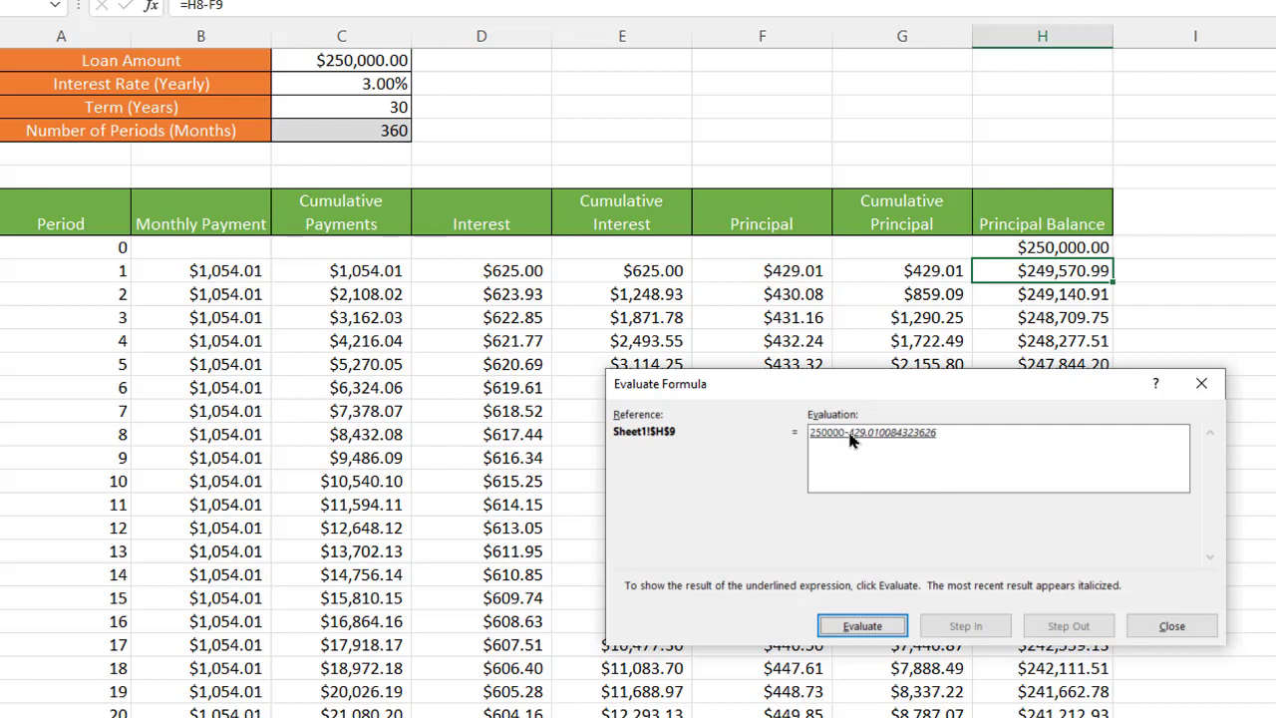
click(890, 621)
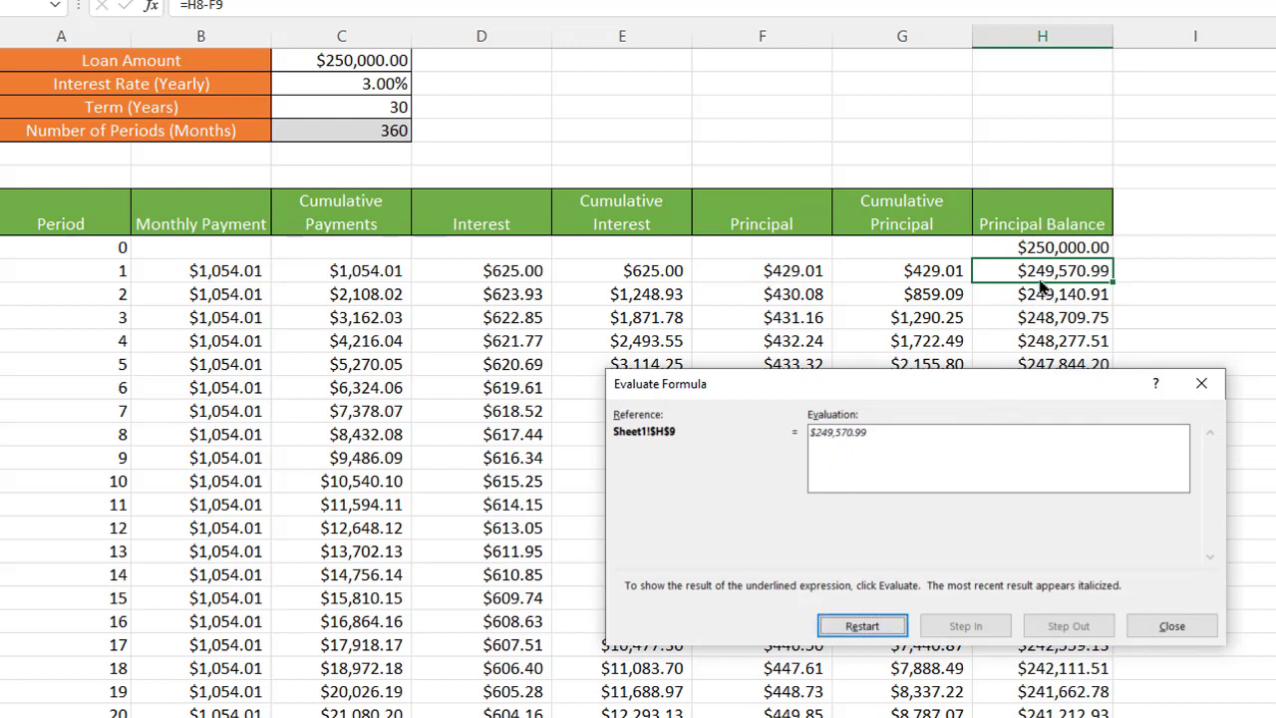
click(1173, 623)
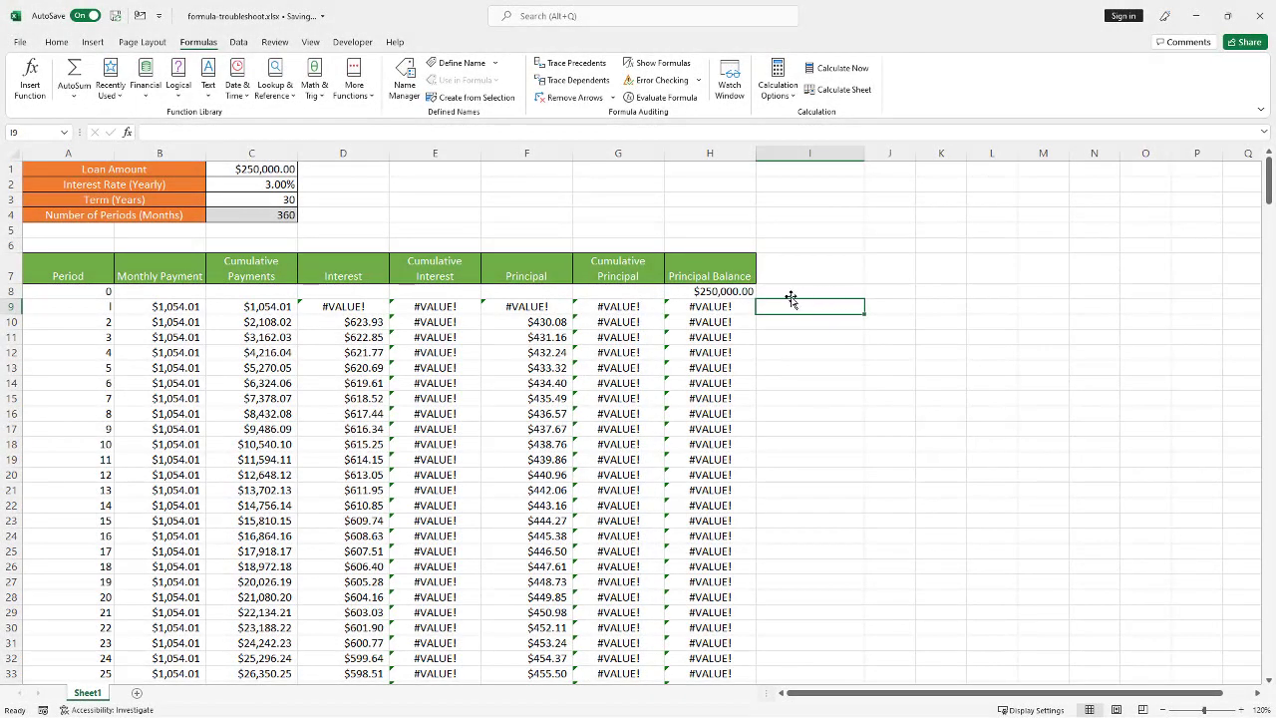
Select the balance cell H9 and start Evaluate Formula on it.
click(742, 307)
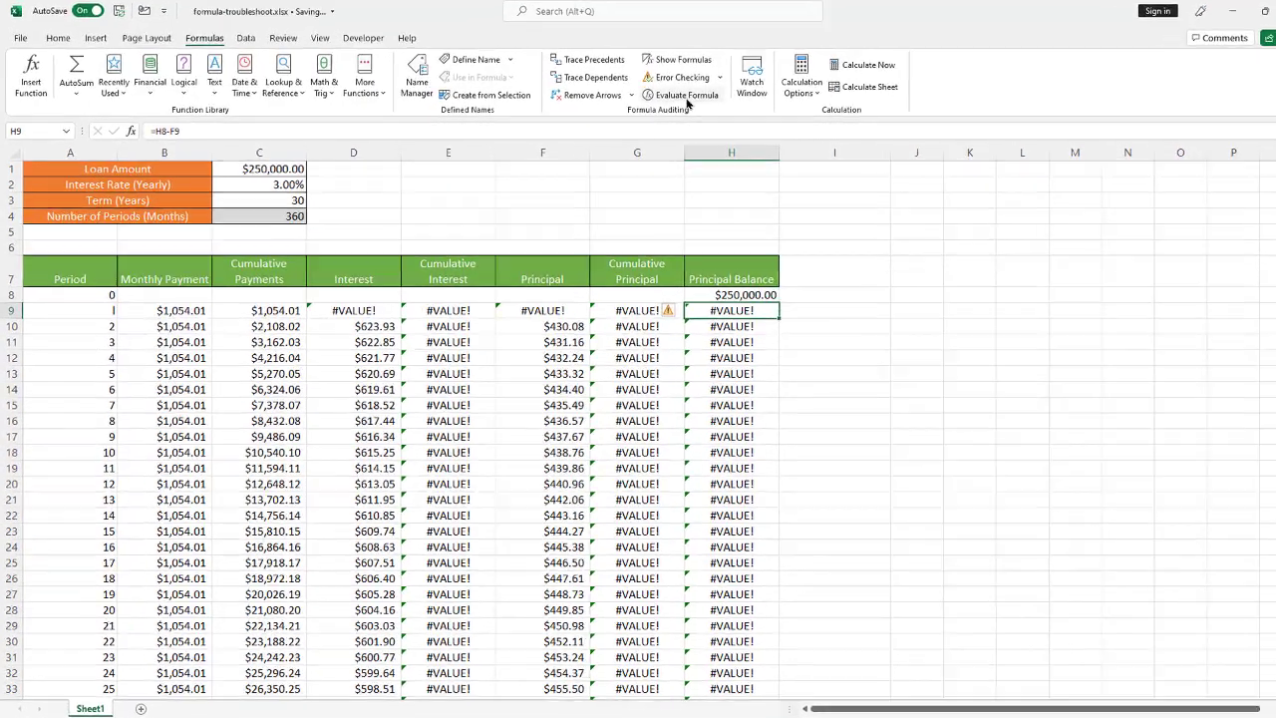
click(686, 97)
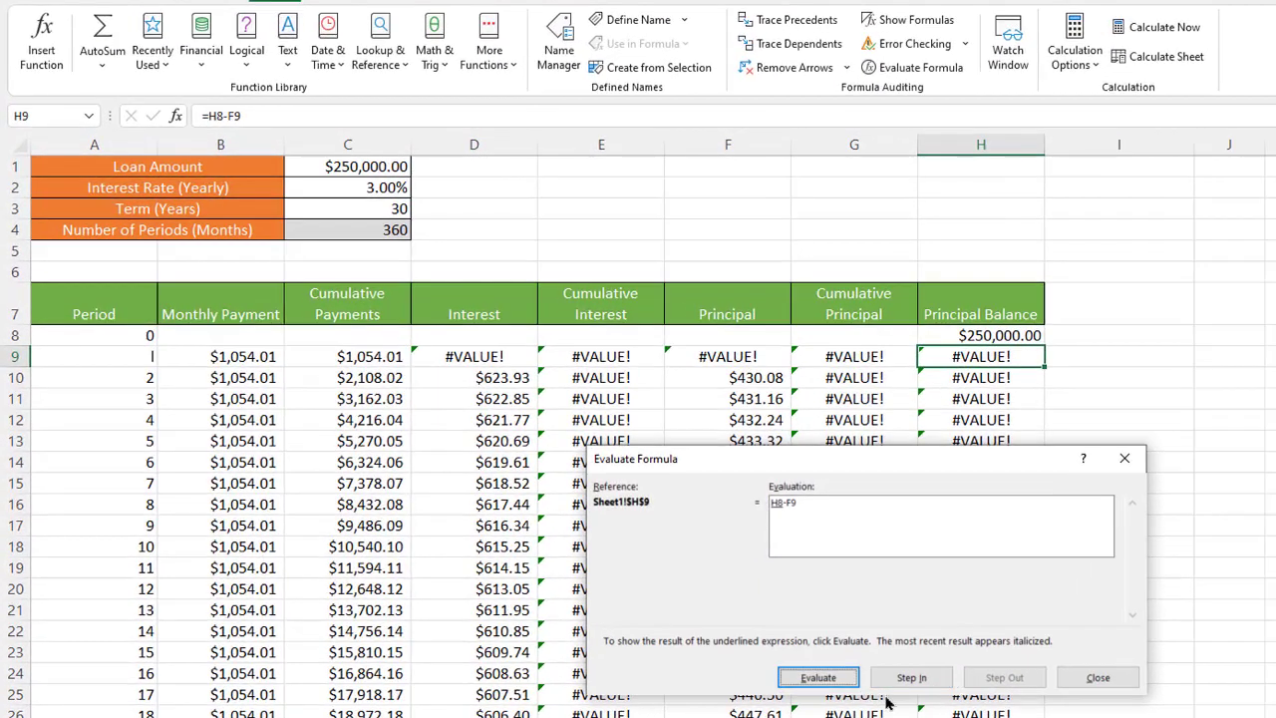
Step through H9's formula to 250000-#VALUE!, see it end in #VALUE!, then close.
click(912, 679)
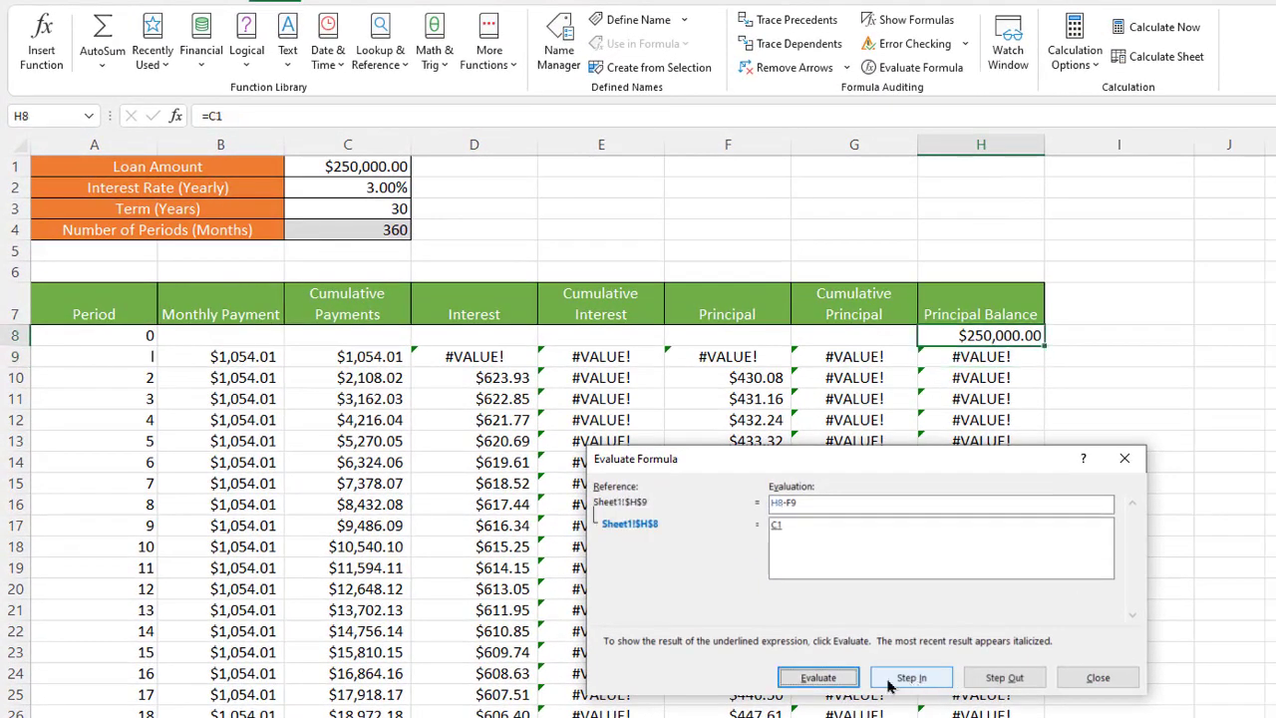
click(1000, 682)
click(1017, 678)
click(829, 678)
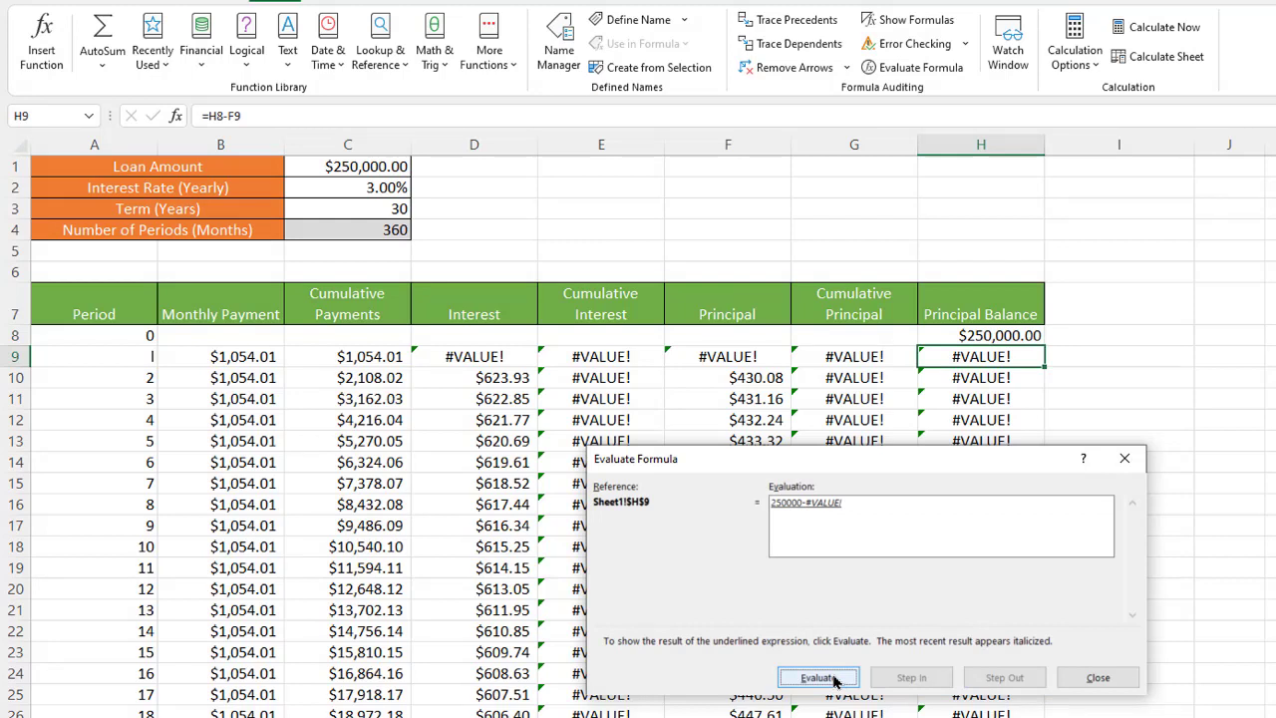
click(832, 678)
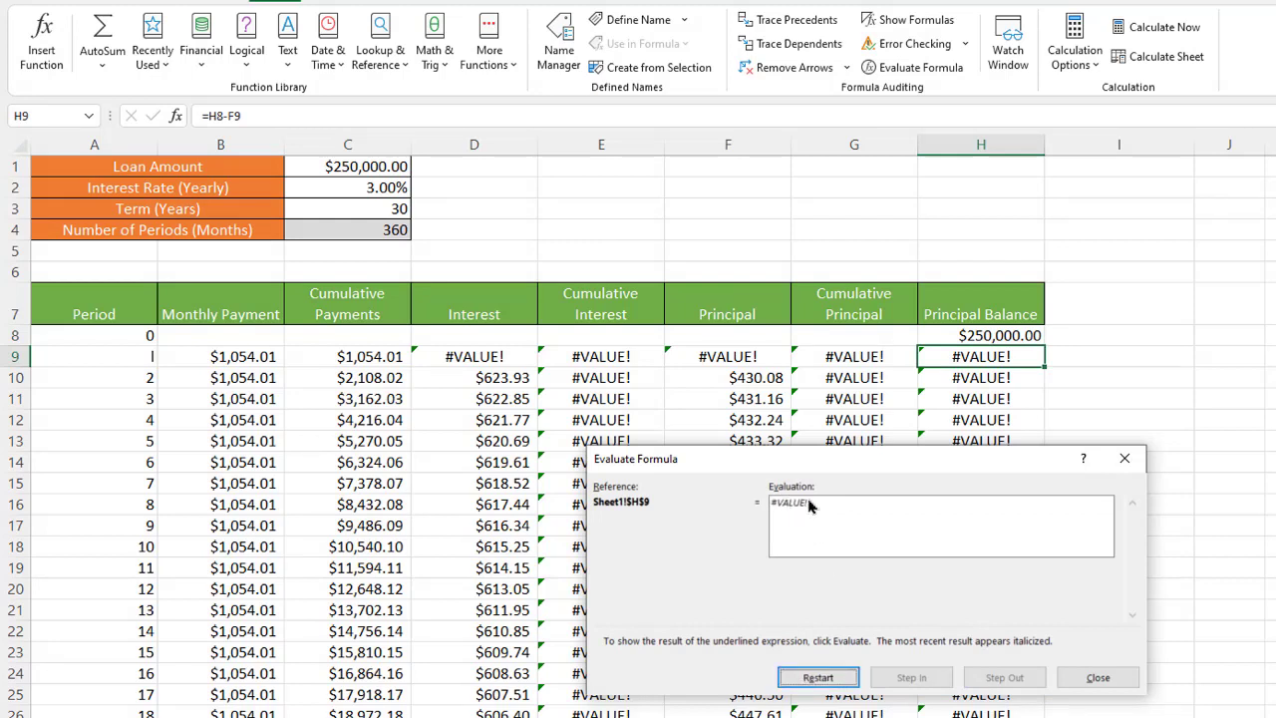
click(1124, 680)
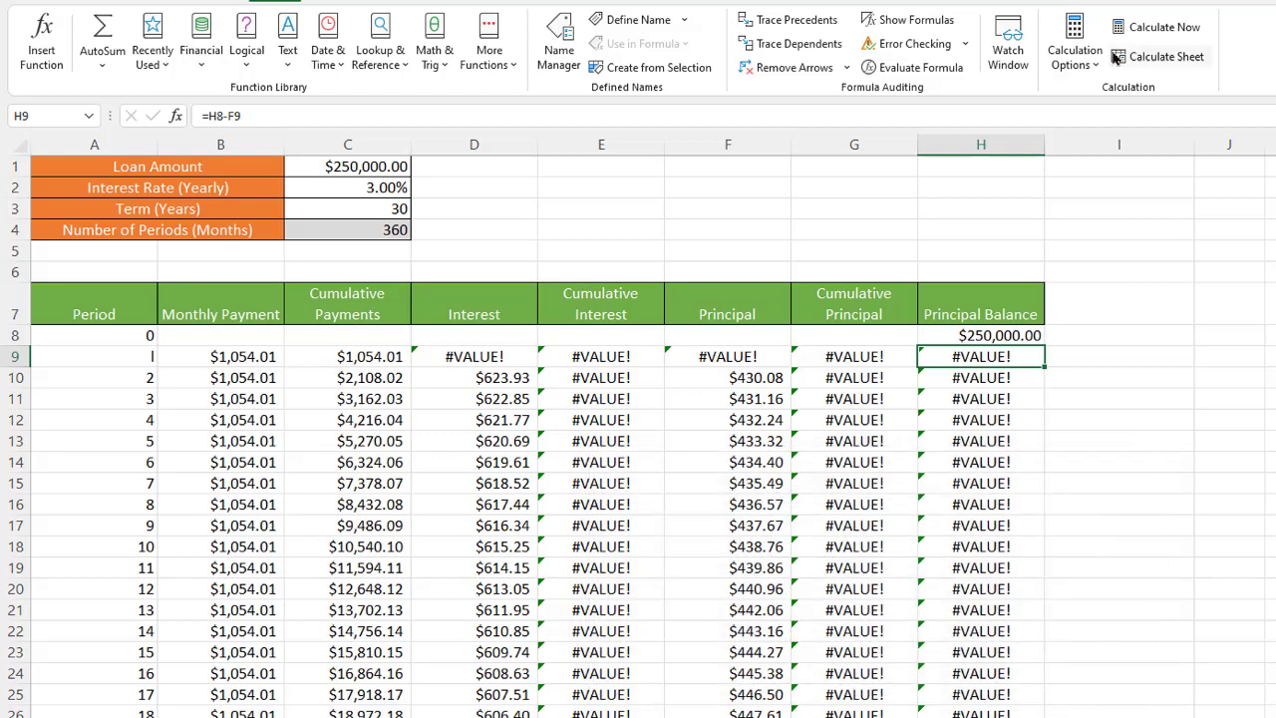
Toggle formula view on and off, run Error Checking, and trace H9's error to C1, C2, C4, A9 and F9.
click(909, 20)
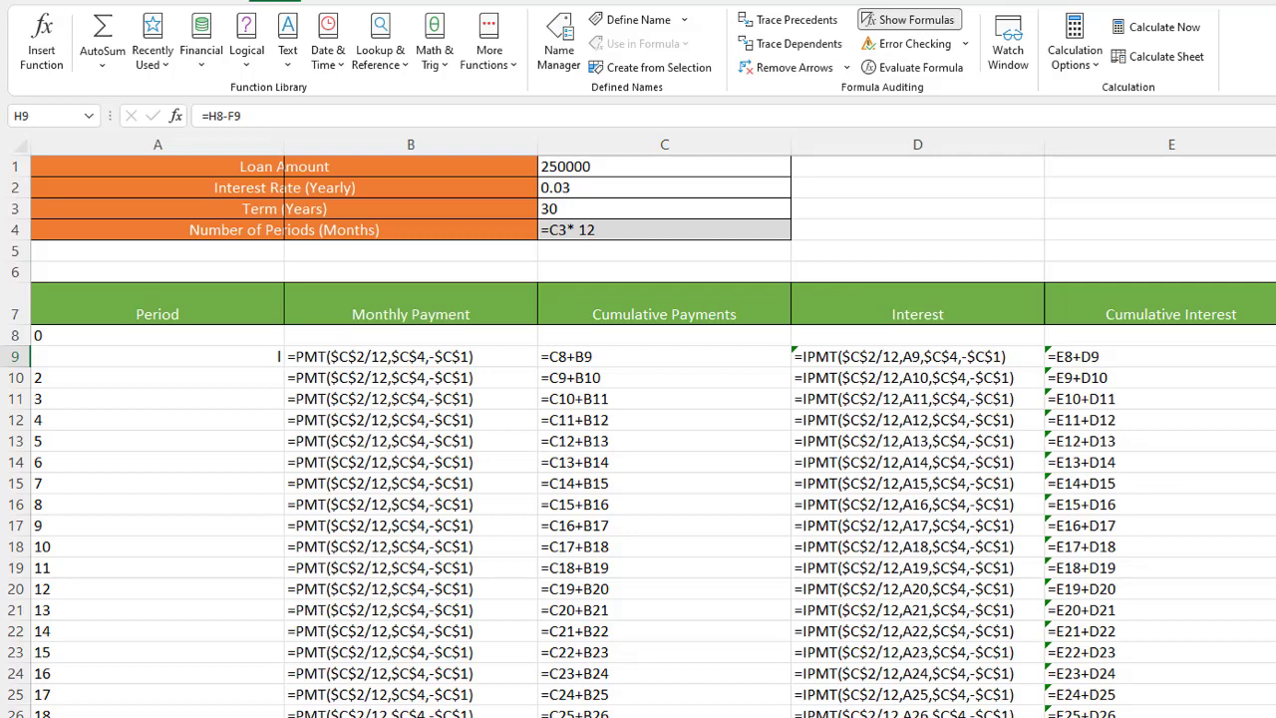
click(905, 20)
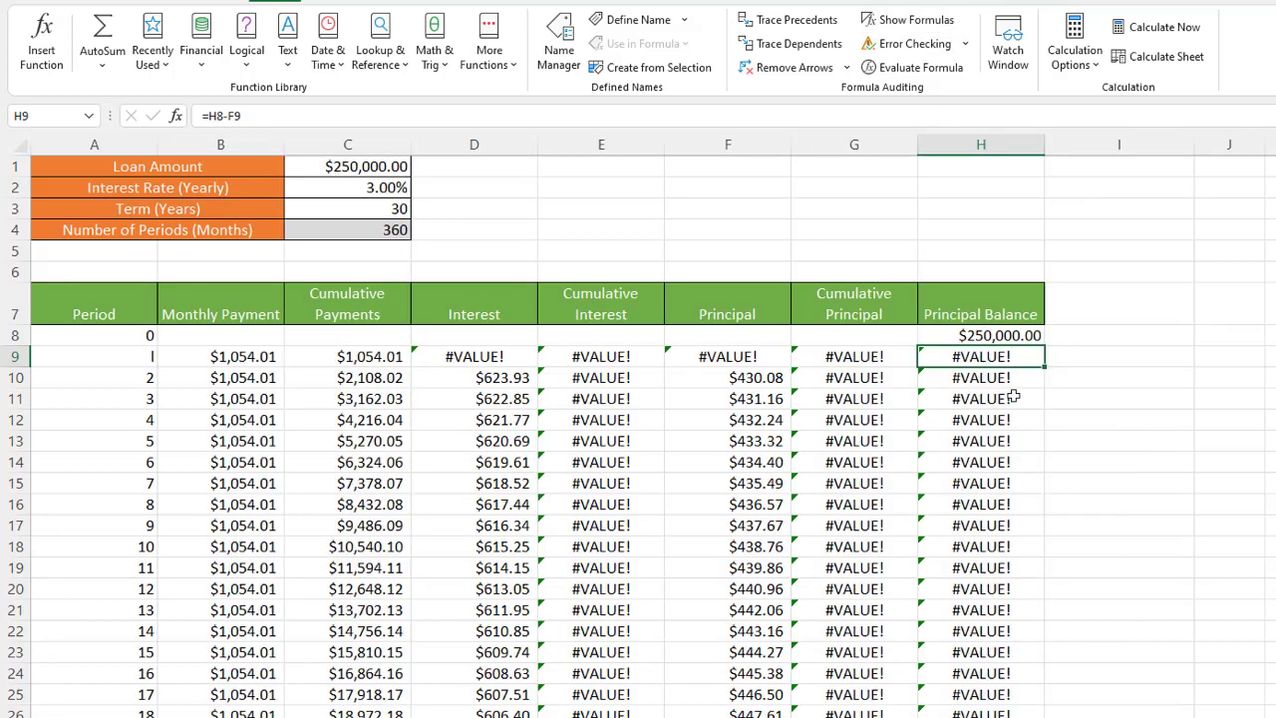
click(914, 44)
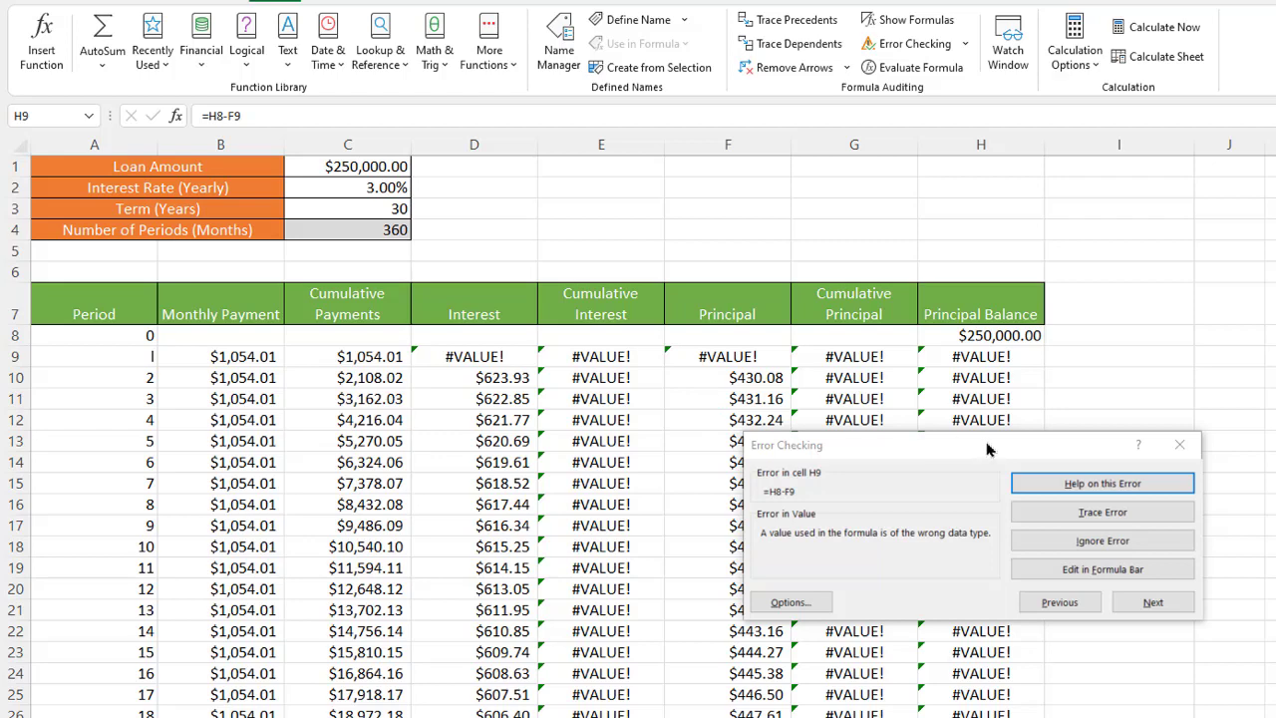
click(1074, 514)
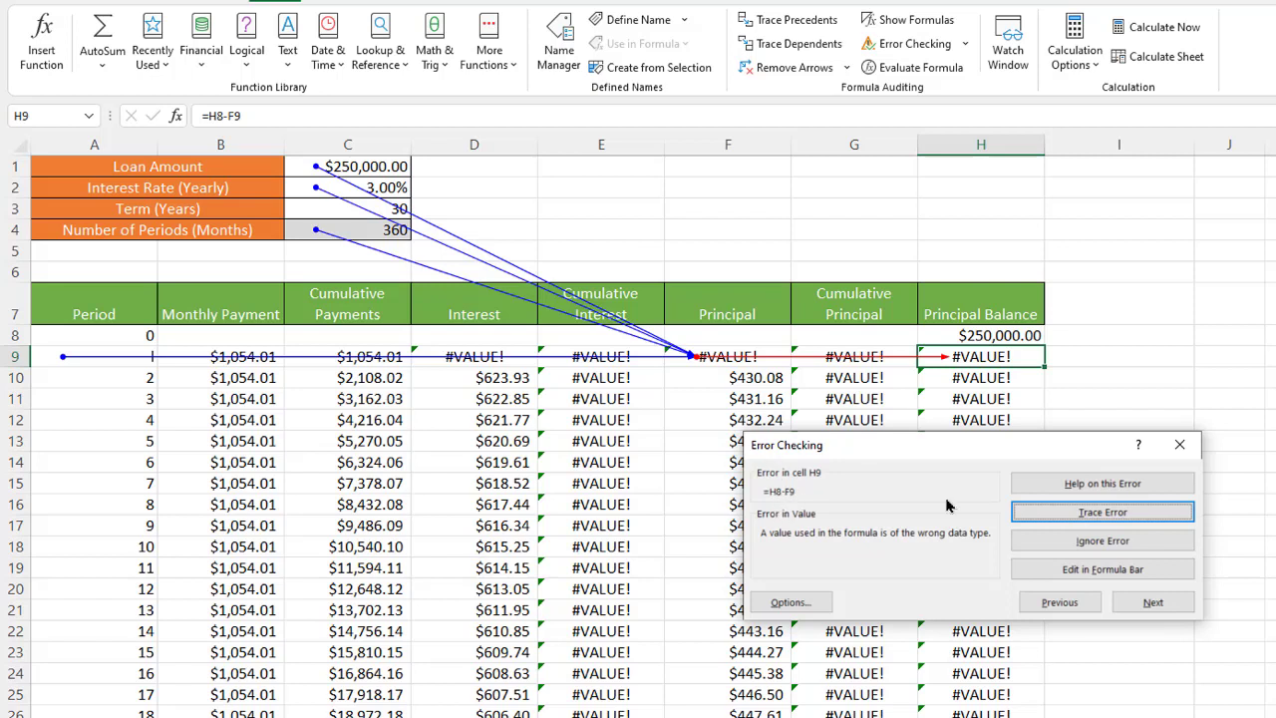
Go back to F9's error and evaluate PPMT(0.0025,"1",360,-250000), which returns #VALUE!
click(1156, 603)
click(1040, 604)
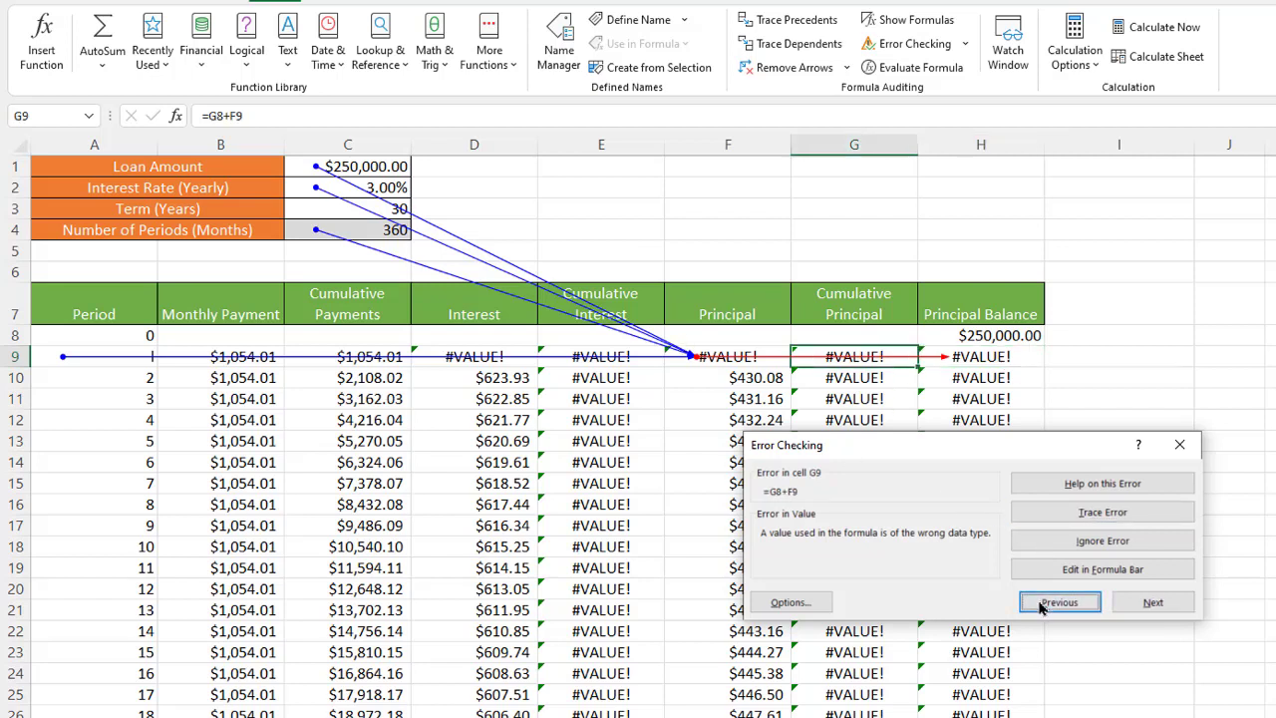
click(1039, 605)
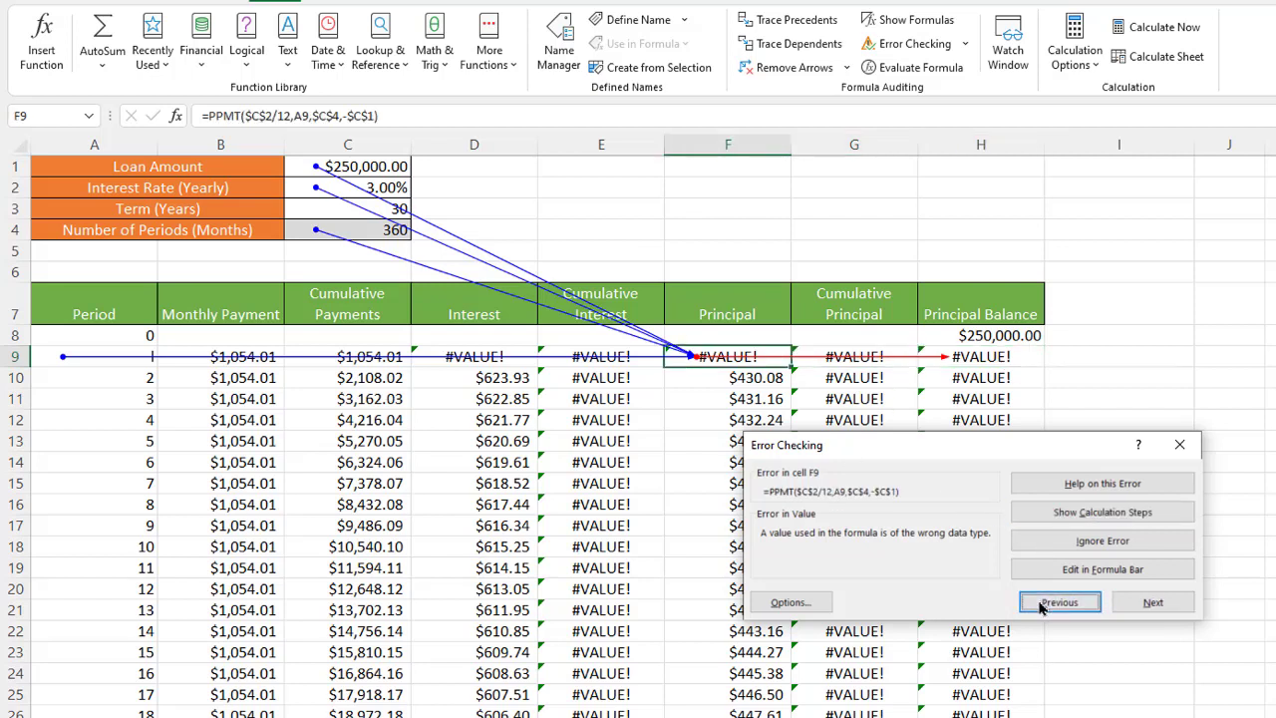
click(1053, 520)
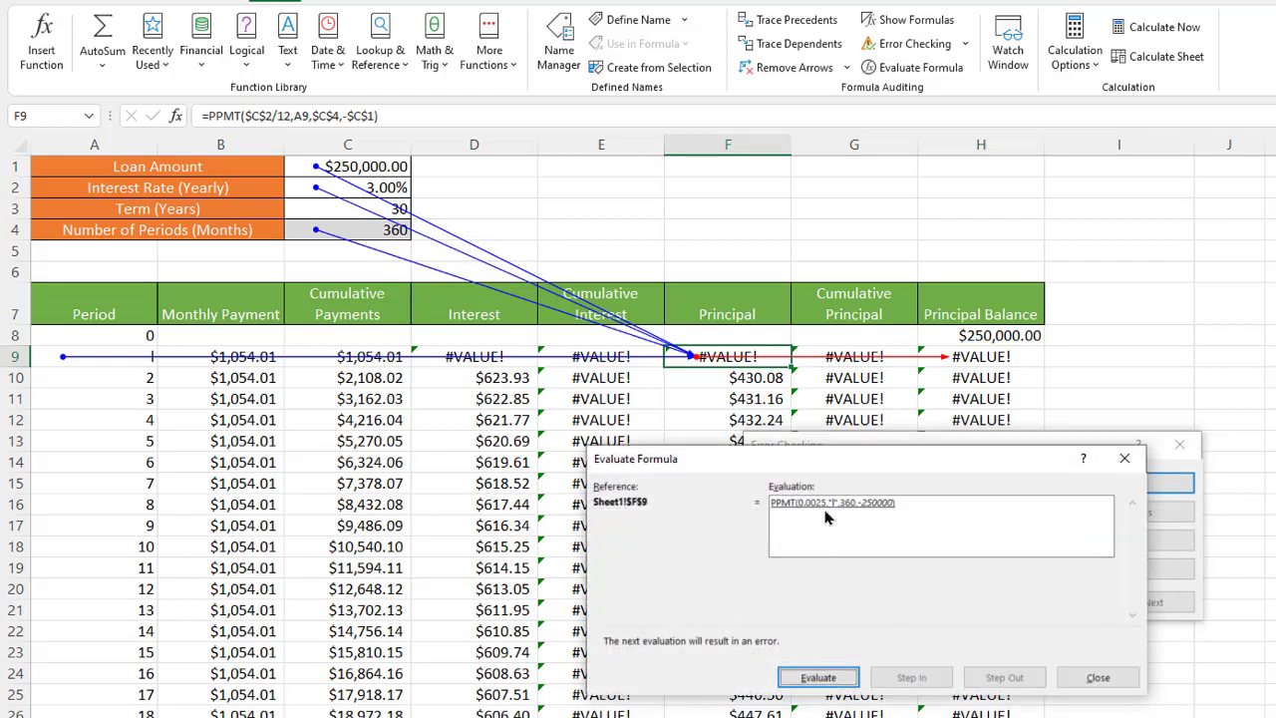
click(819, 678)
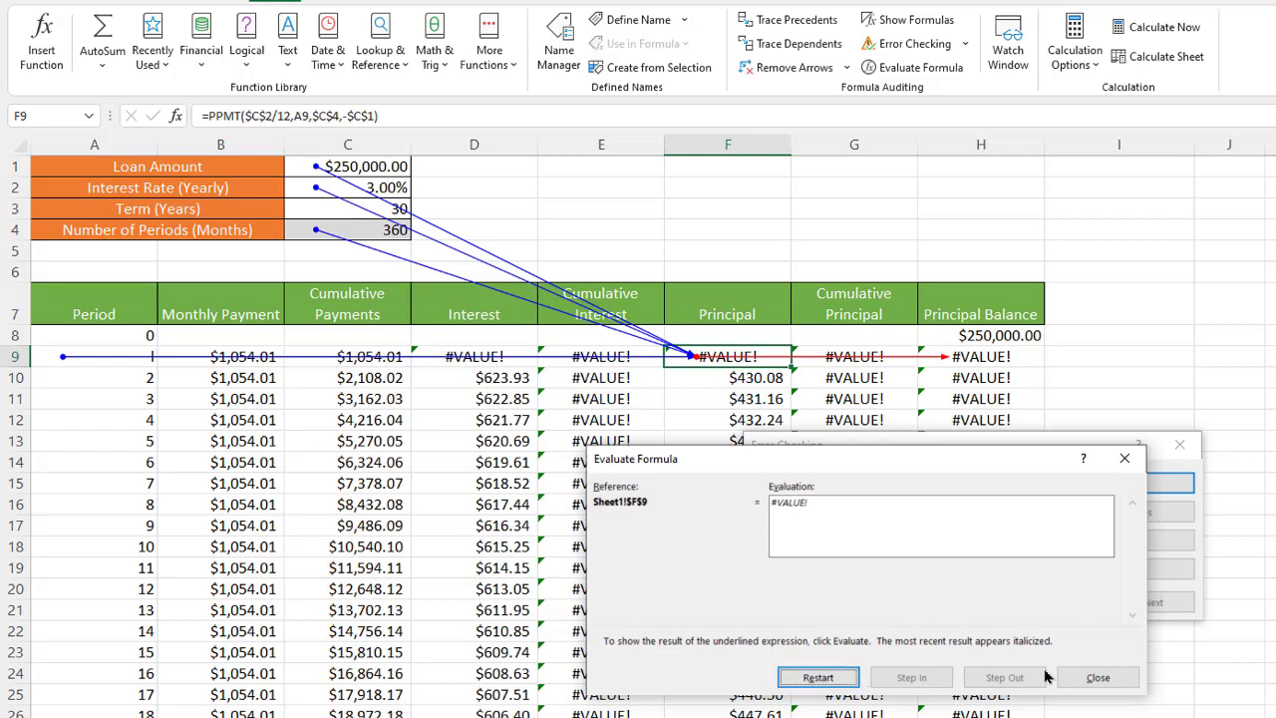
click(1097, 678)
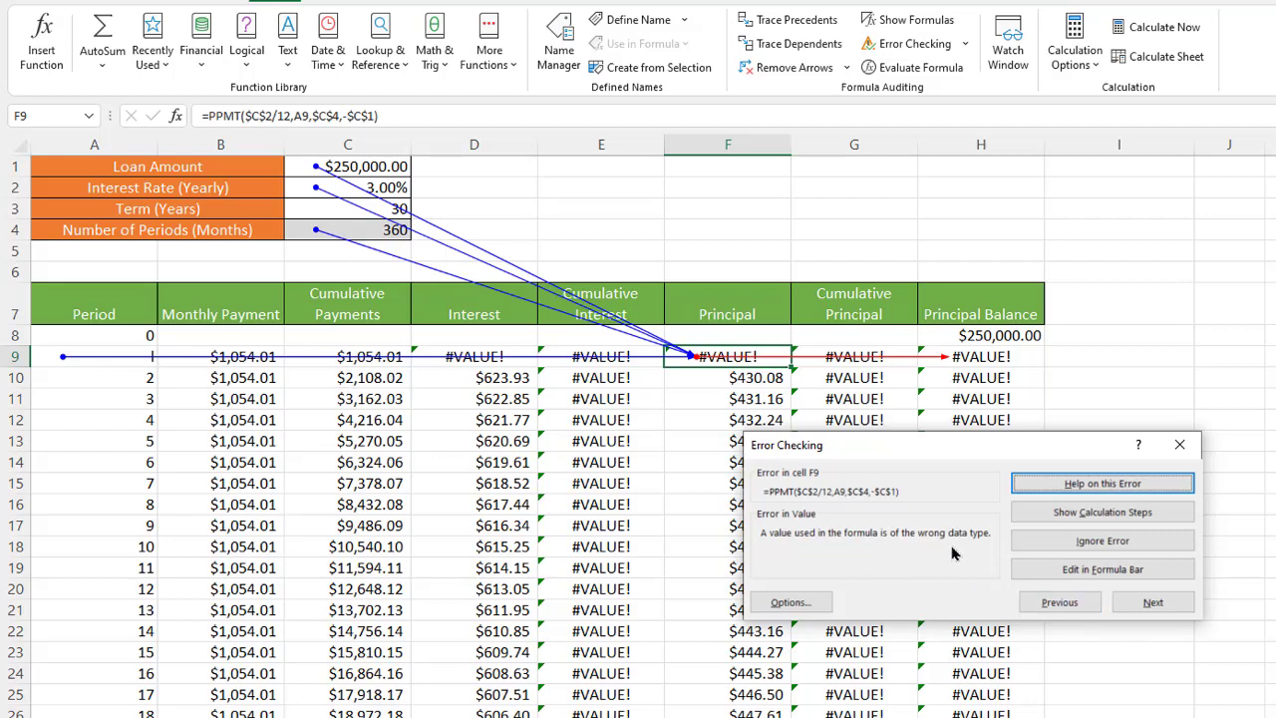
Close Error Checking and fill =ISNUMBER(C1) checks down D1:D3, all returning TRUE.
click(1179, 445)
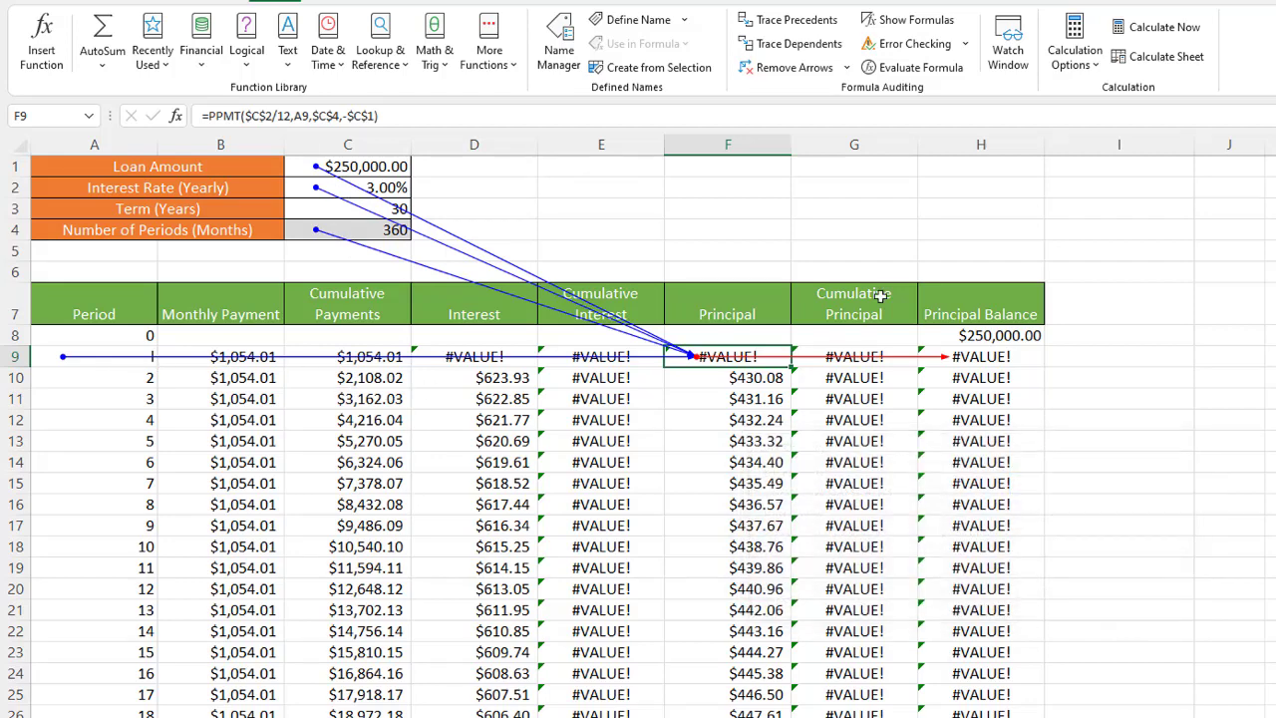
click(489, 167)
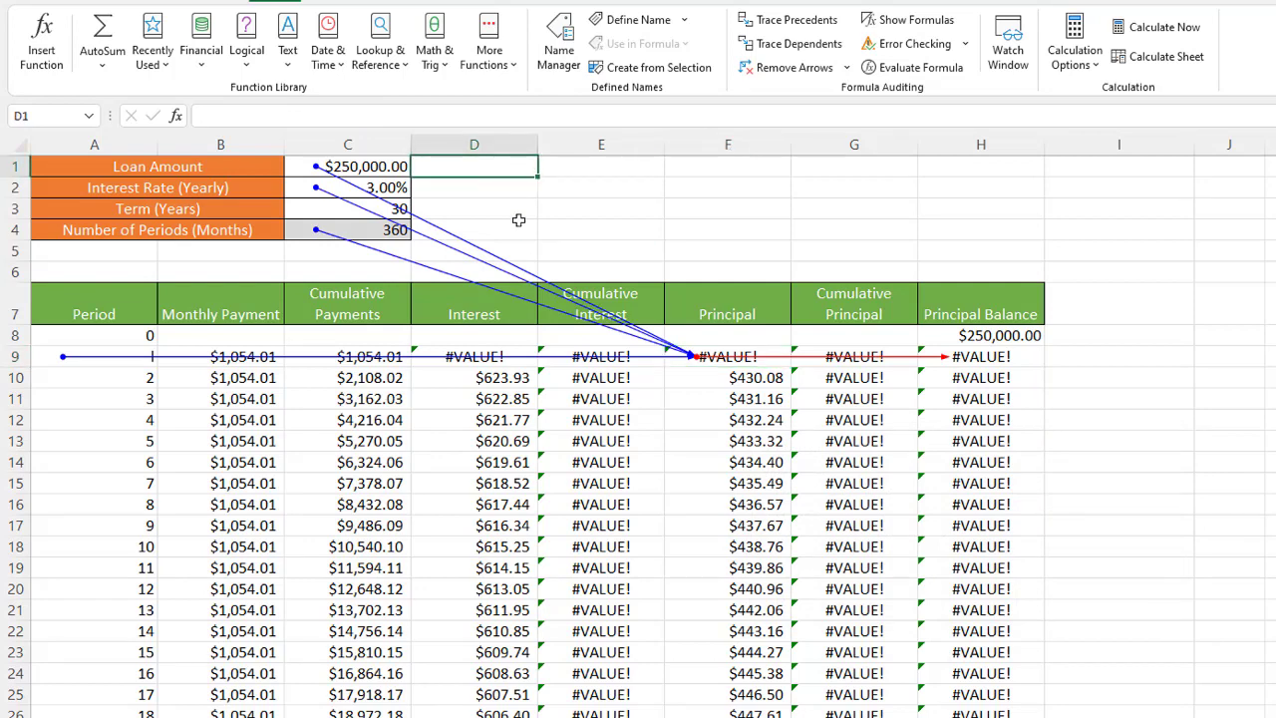
text(=i)
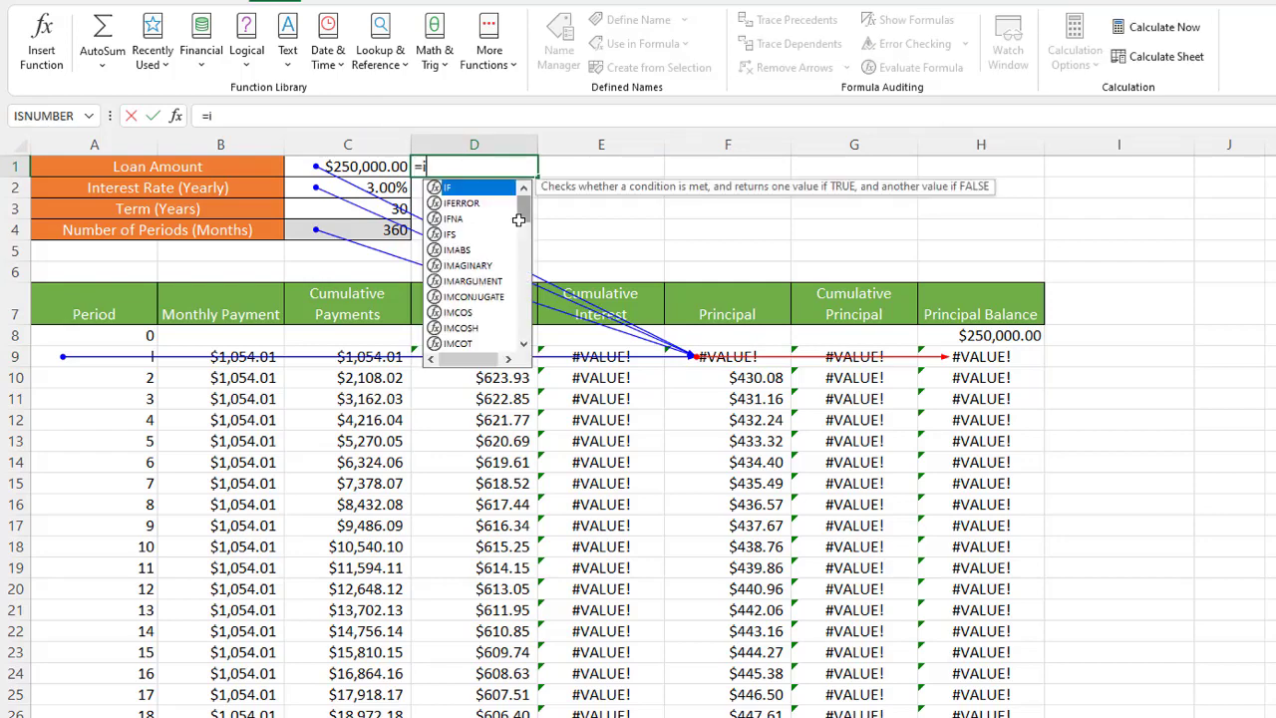
text(snum)
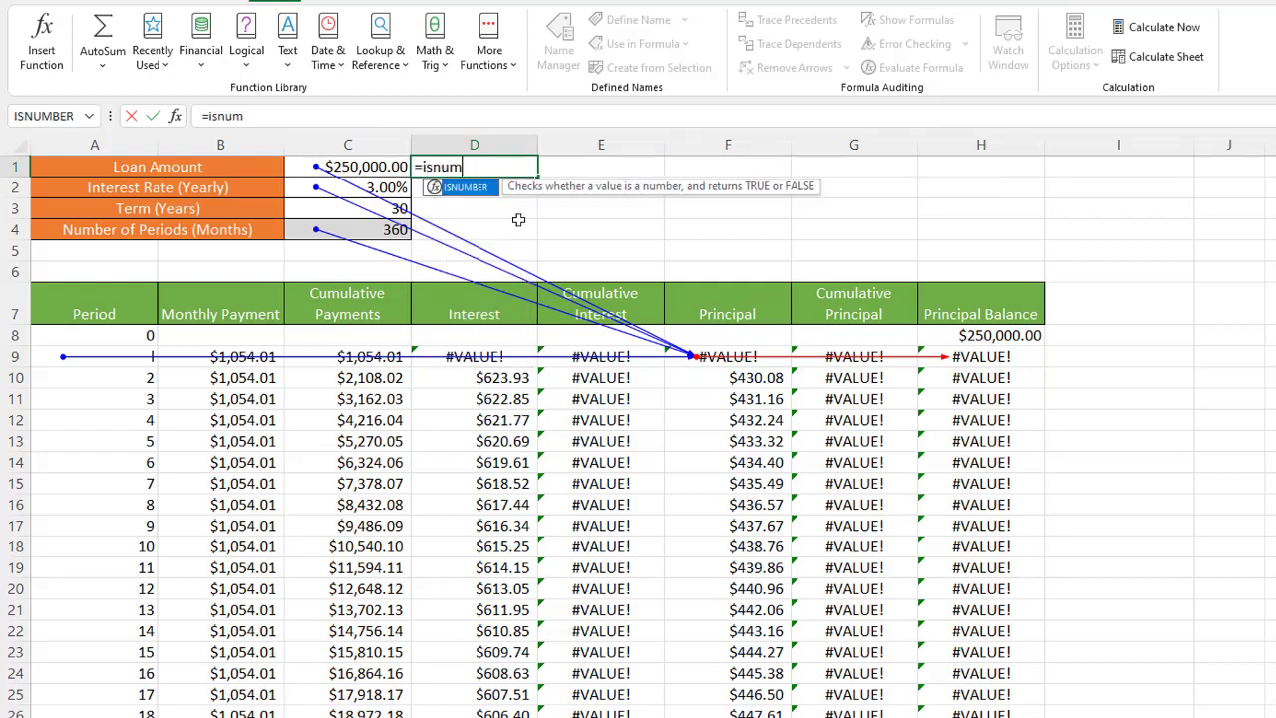
key(Tab)
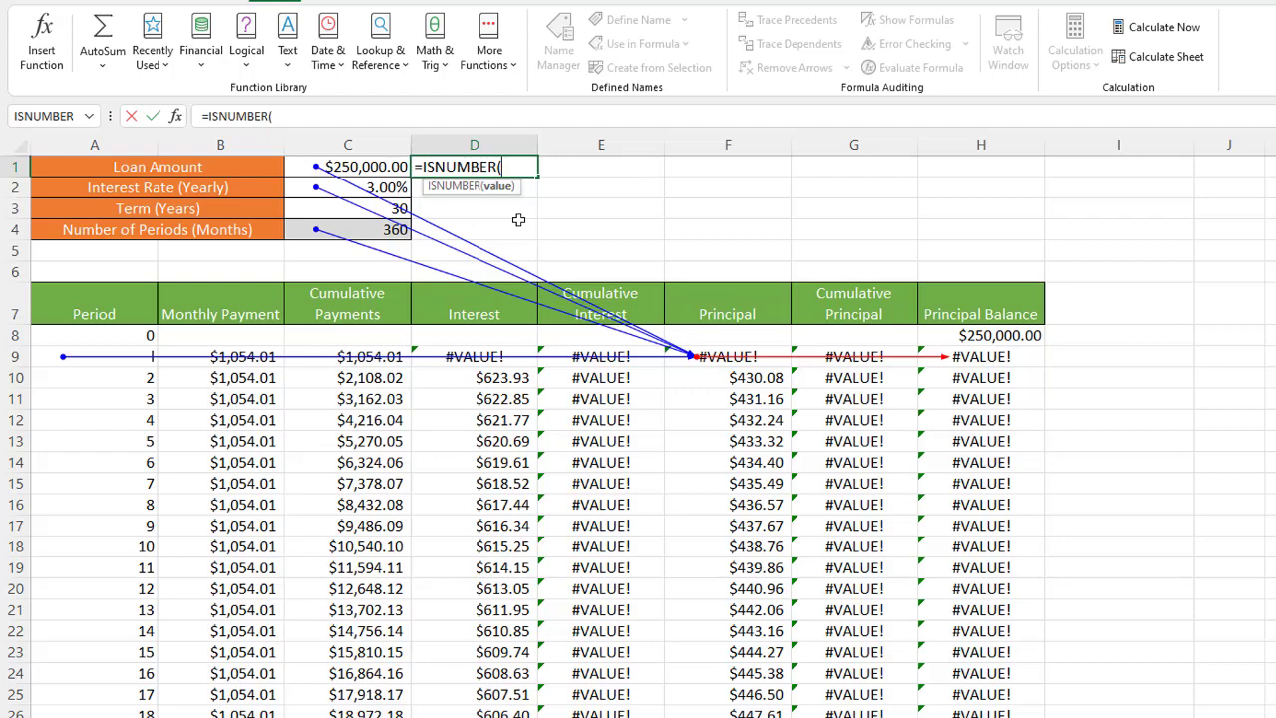
click(374, 165)
key(Return)
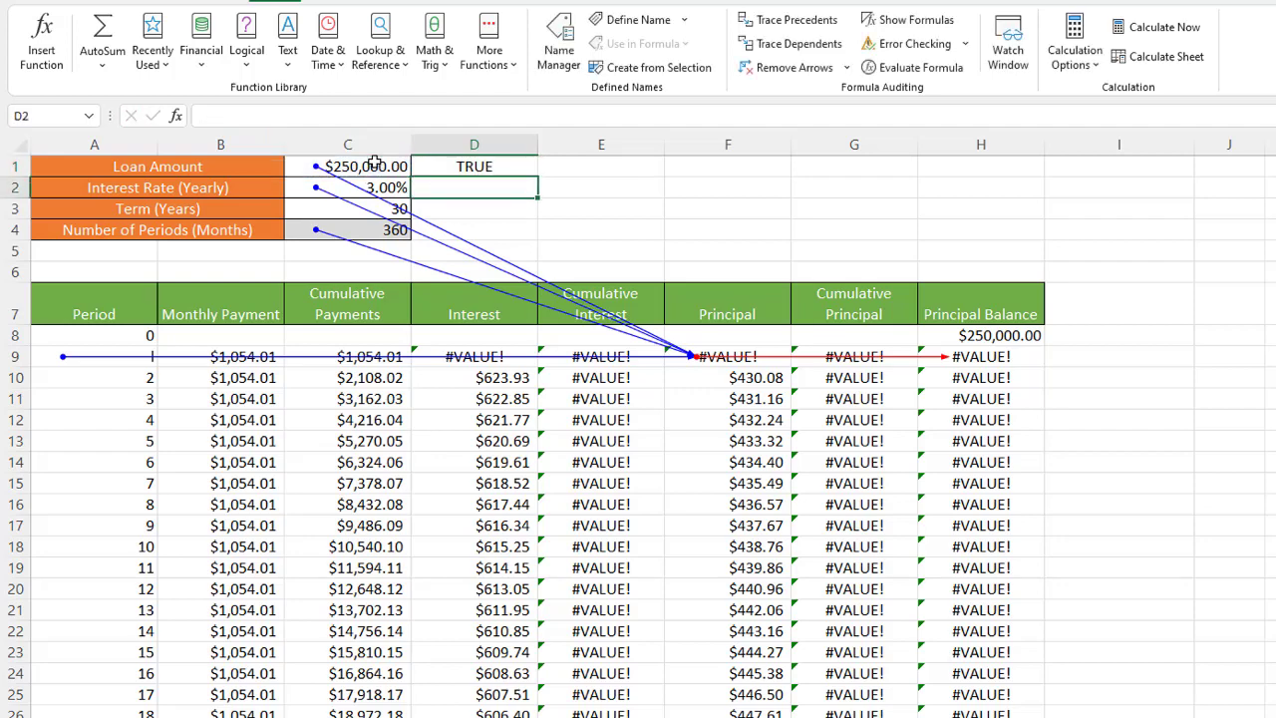
click(445, 164)
drag(536, 171, 524, 213)
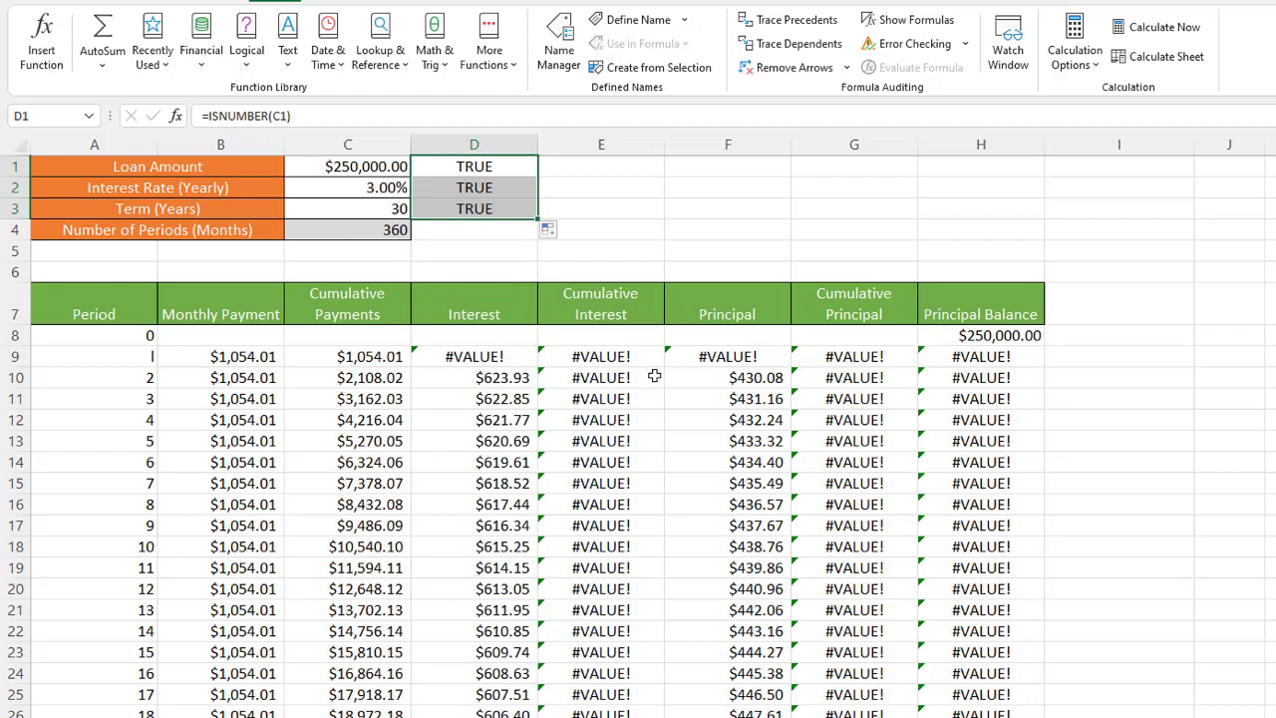
click(705, 355)
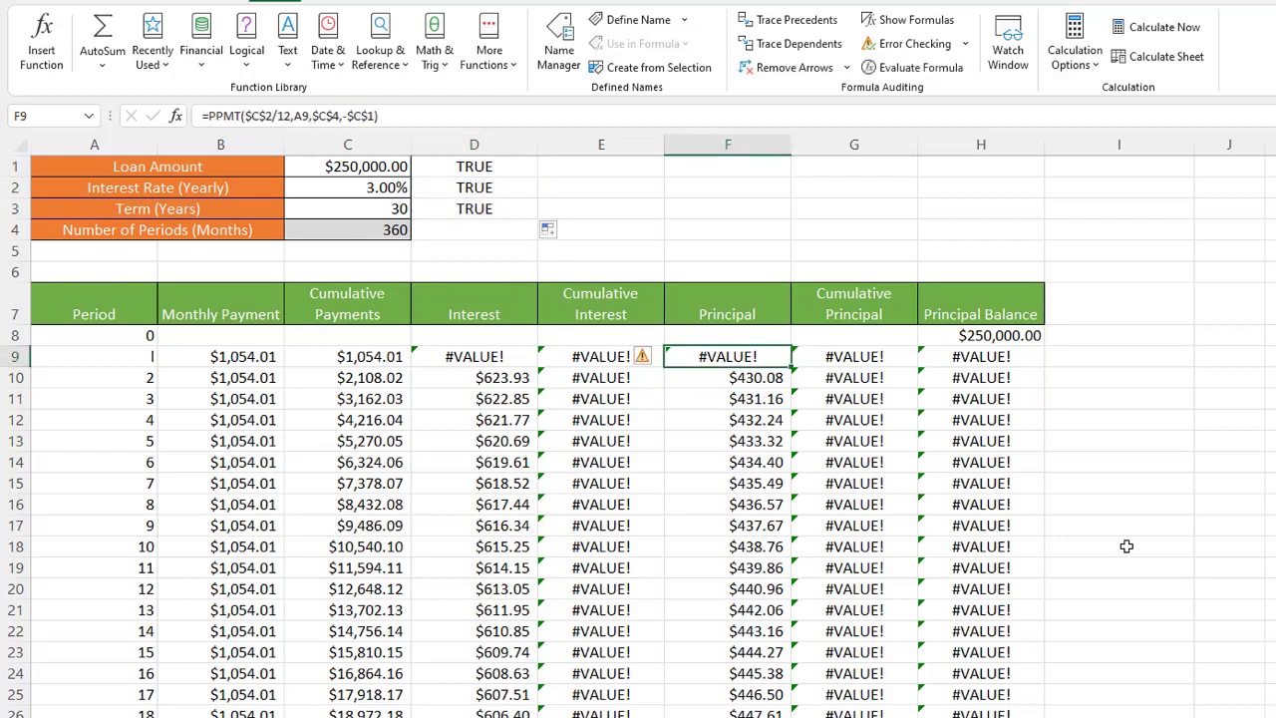
Run Error Checking on H9 again and trace its error back to F9.
click(977, 355)
click(899, 43)
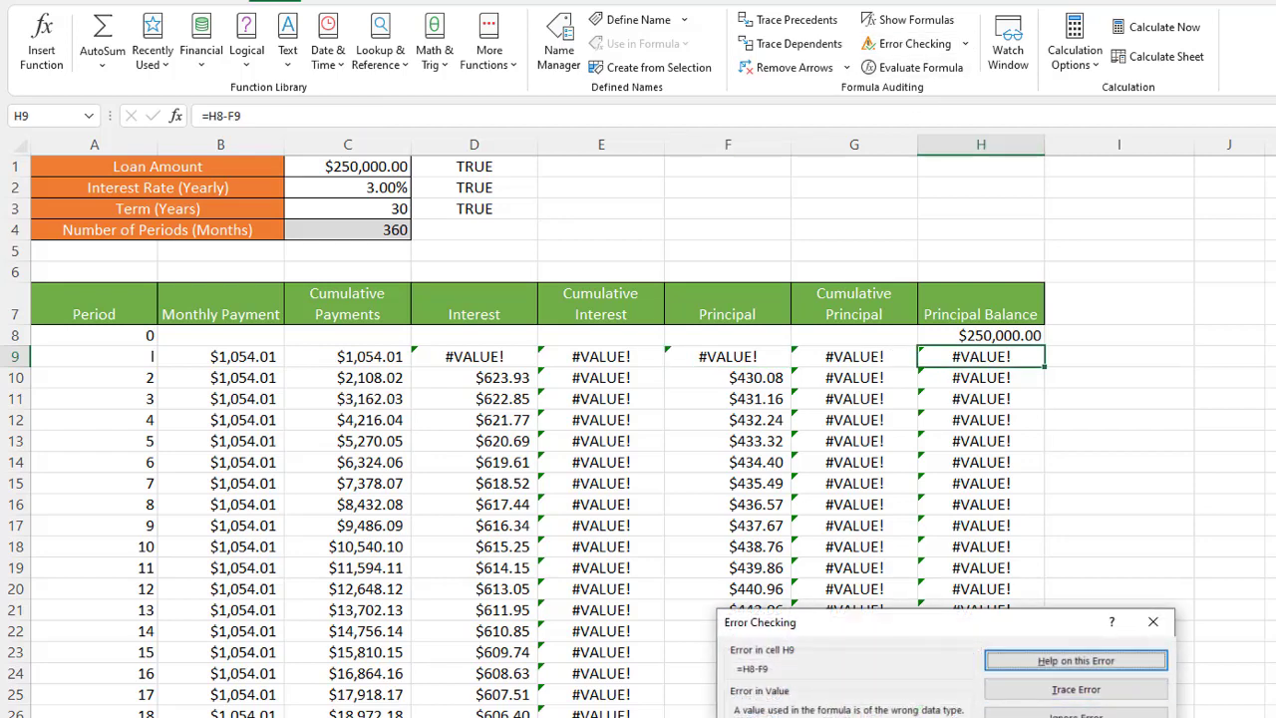
click(1076, 688)
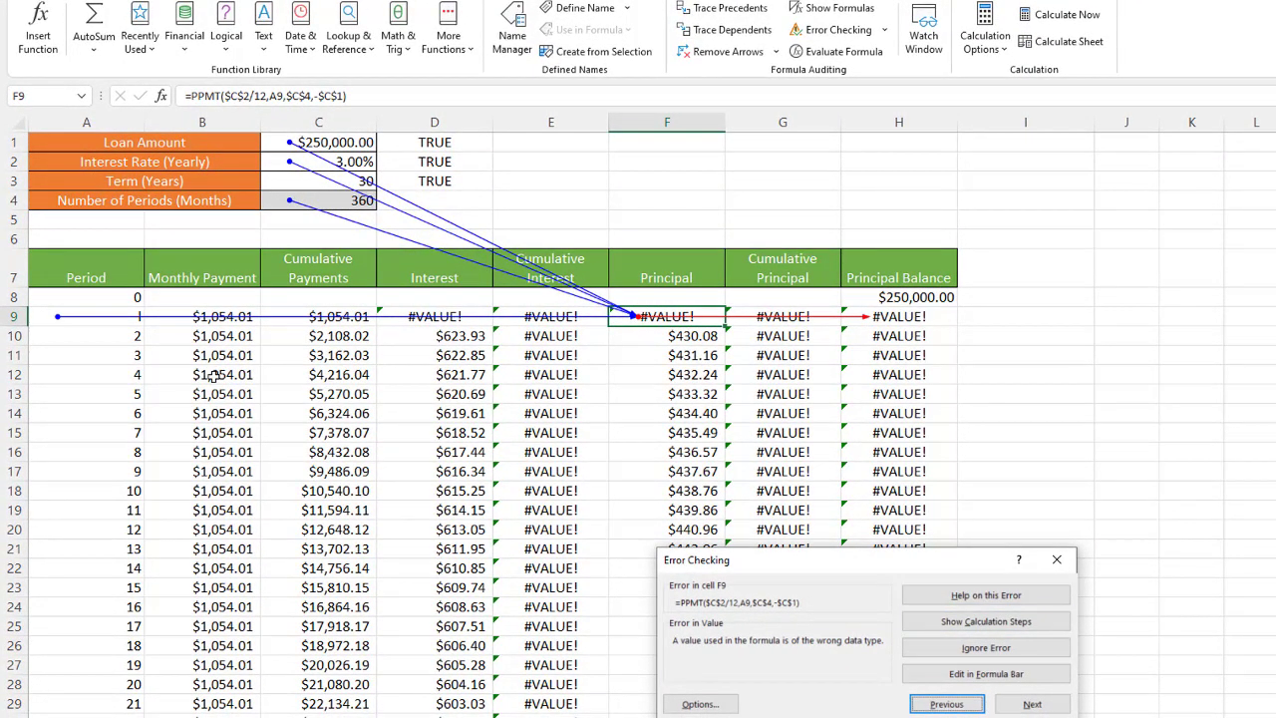
Enter =ISNUMBER(A9) in F4, which returns FALSE, then begin editing A9.
click(644, 199)
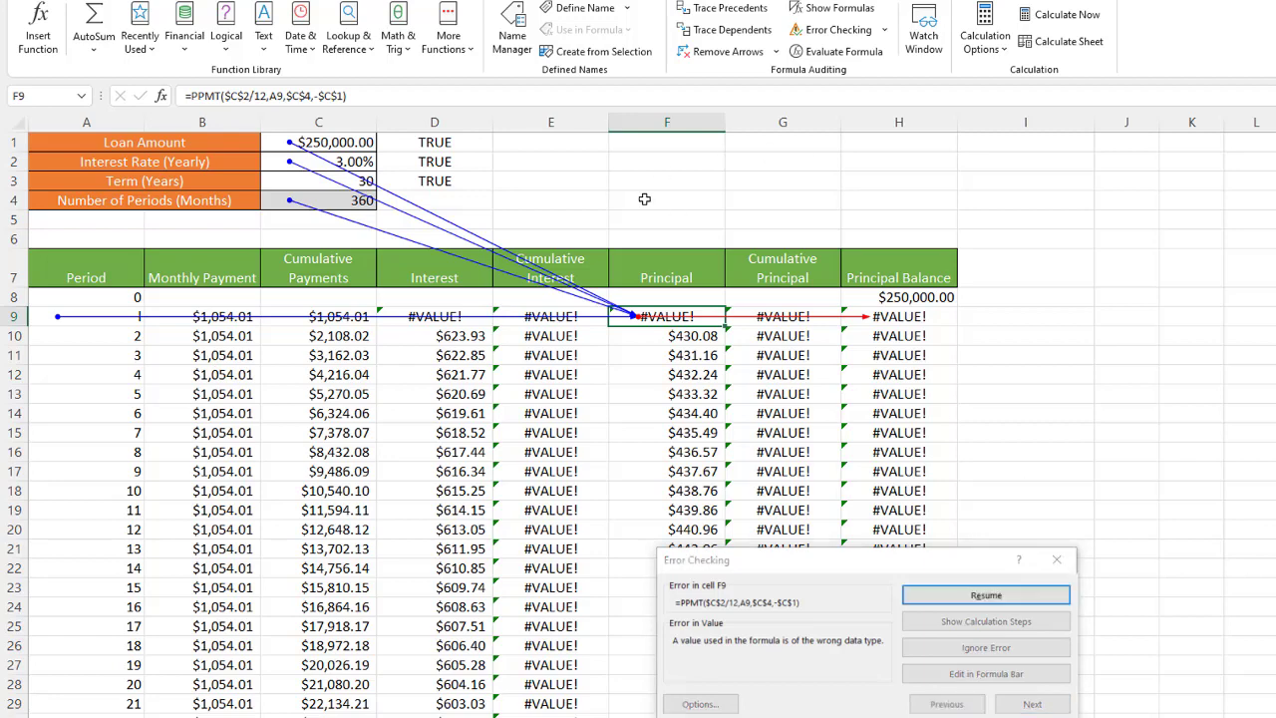
text(=isnum)
key(Tab)
click(97, 321)
key(Return)
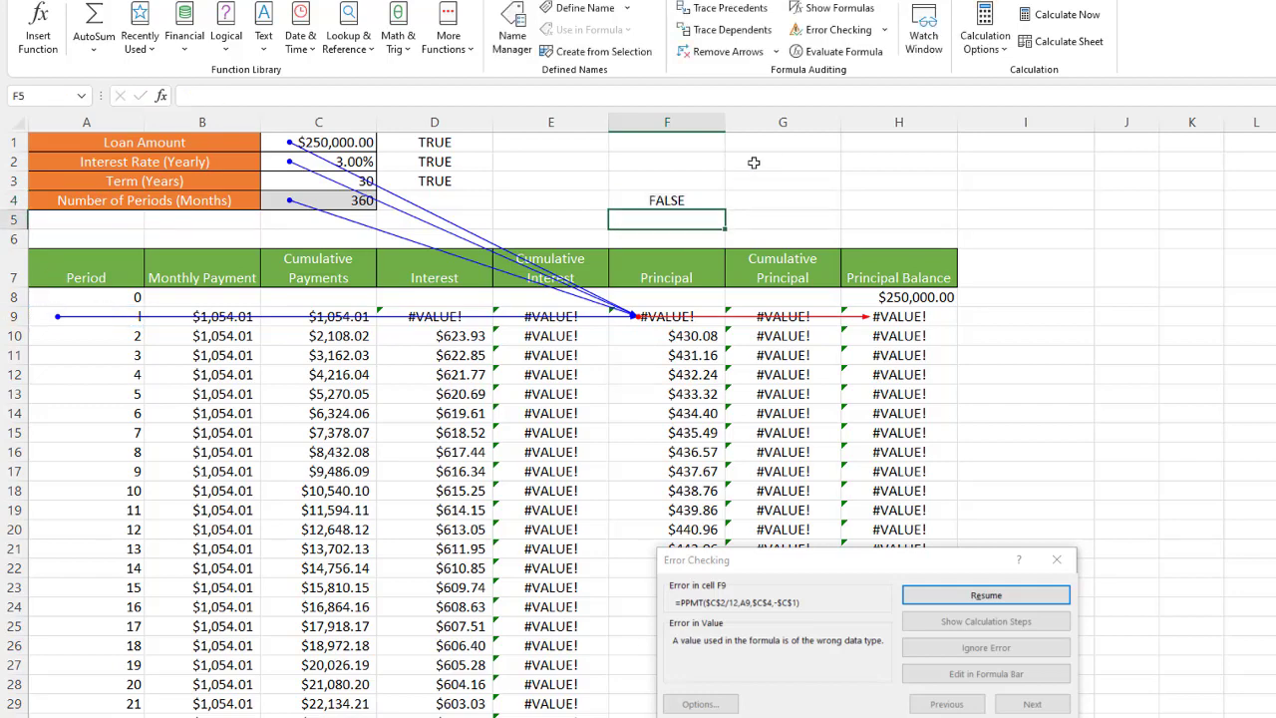
click(677, 200)
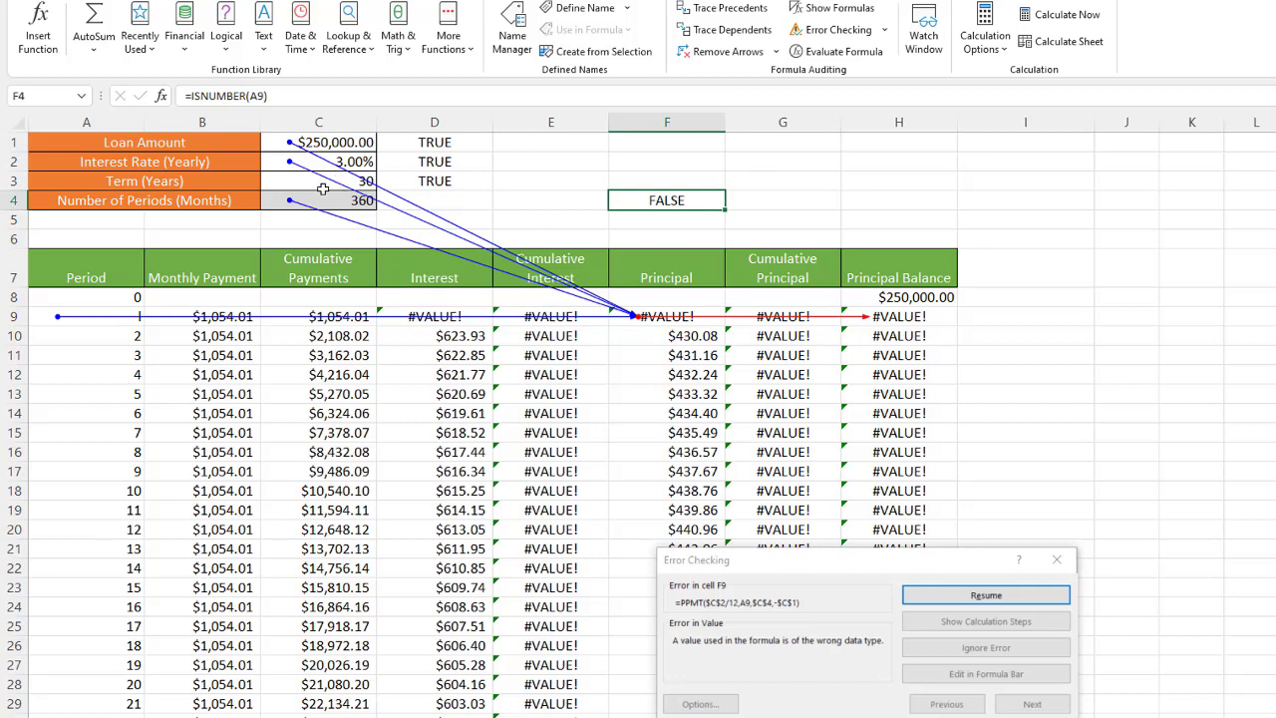
click(120, 318)
click(193, 93)
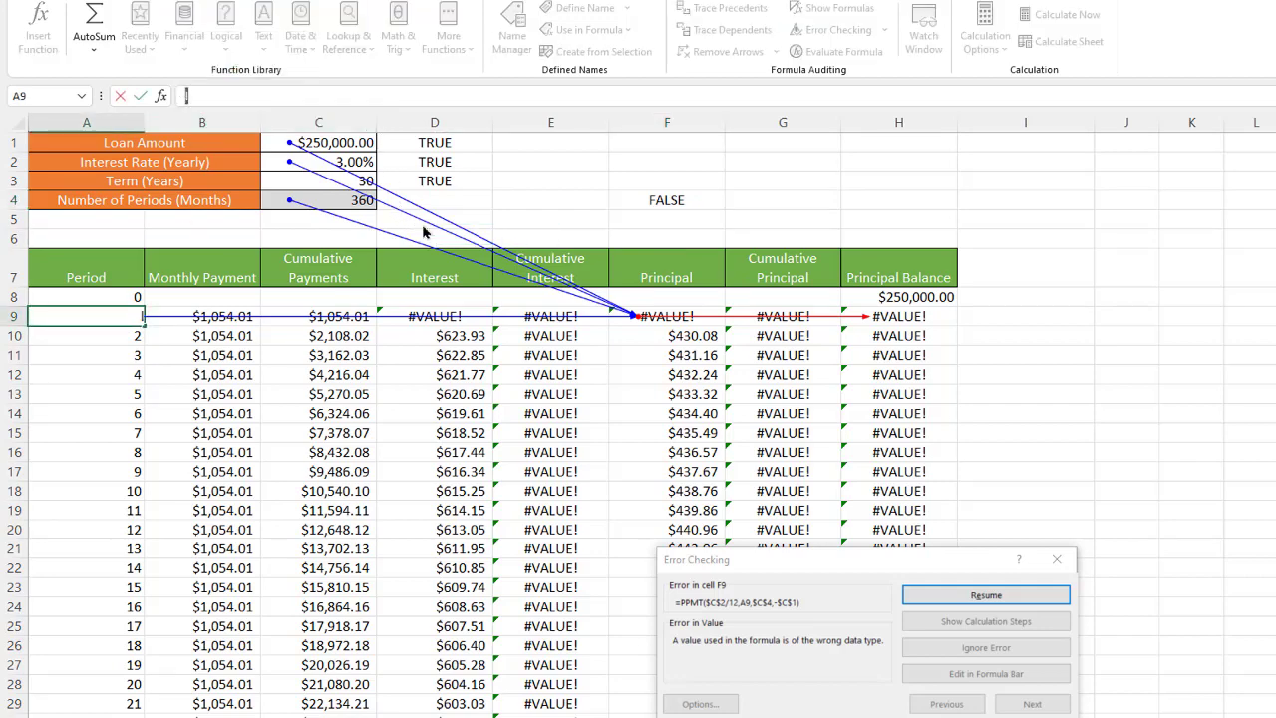
Re-enter A9 as the number 1, close Error Checking, and remove trace arrows with Alt+M, A.
text(1)
key(Return)
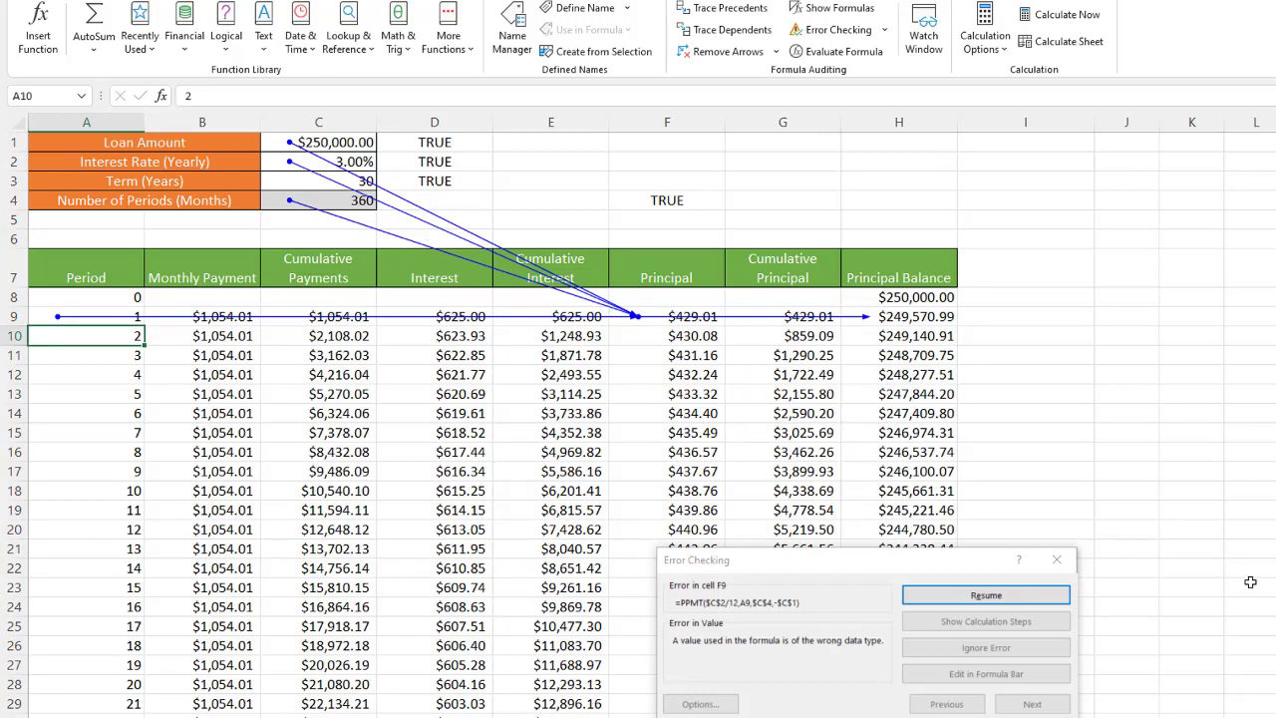
click(1057, 559)
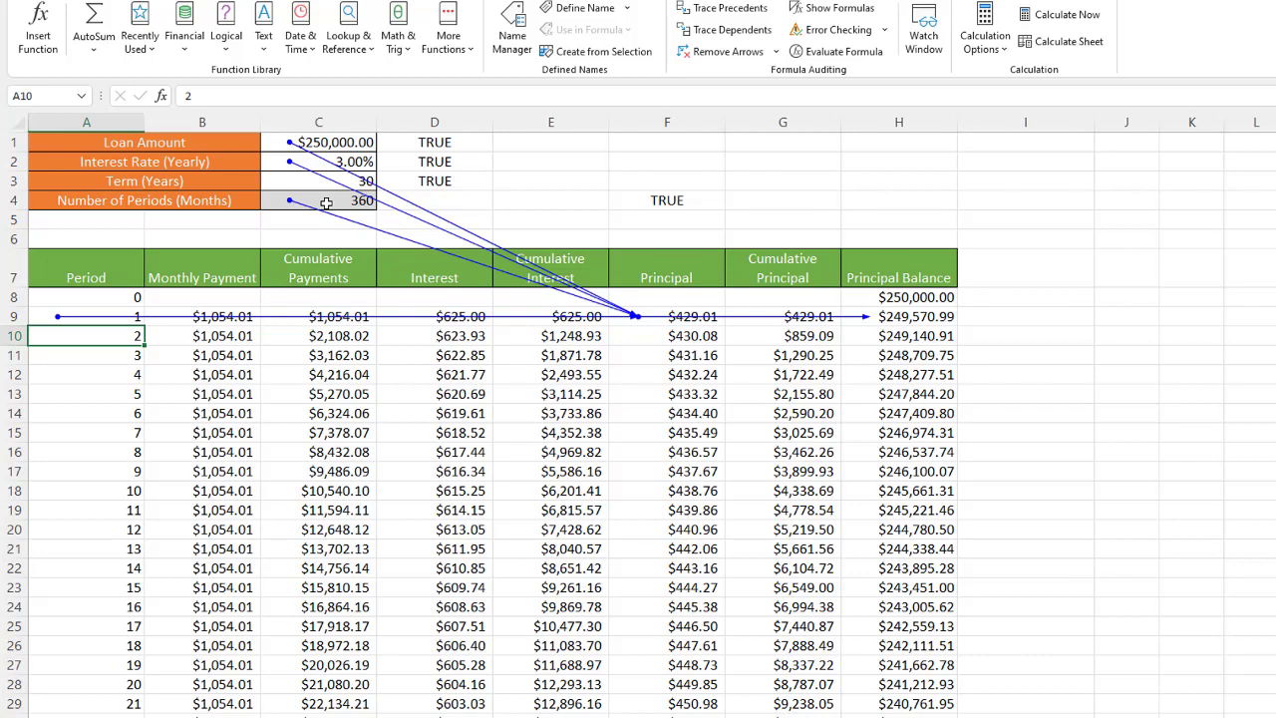
key(alt+m)
key(a)
key(a)
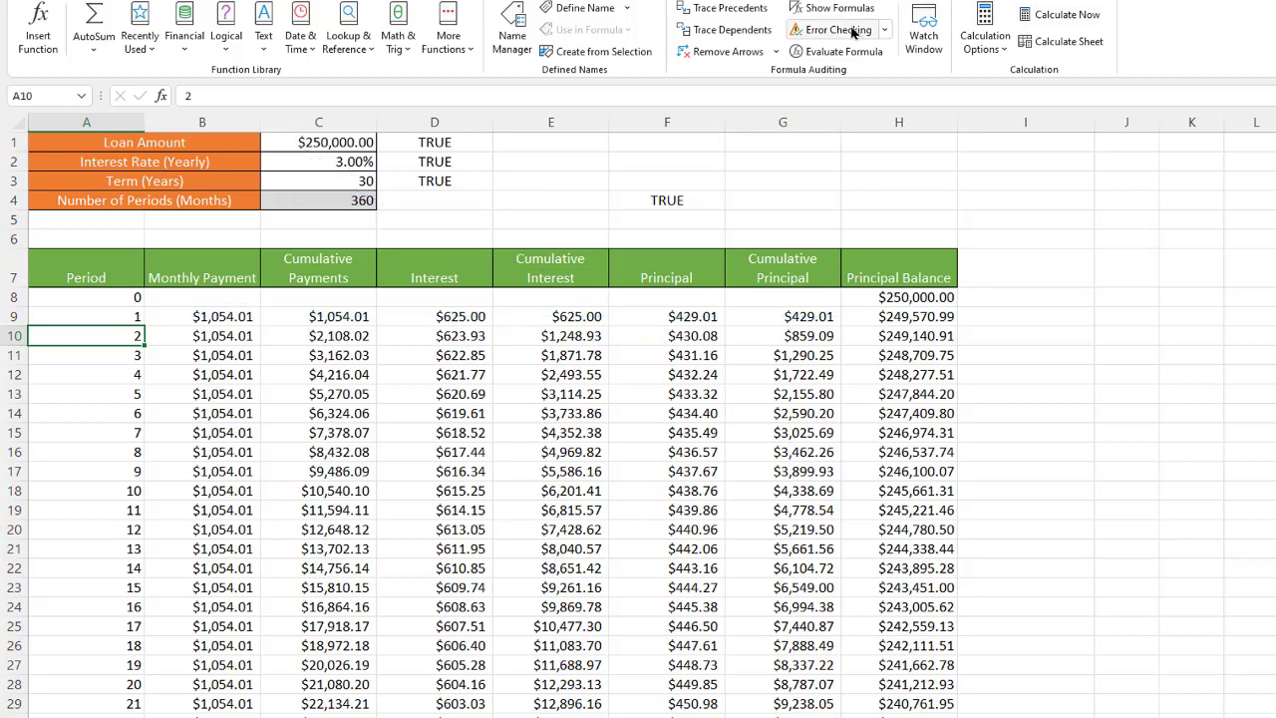